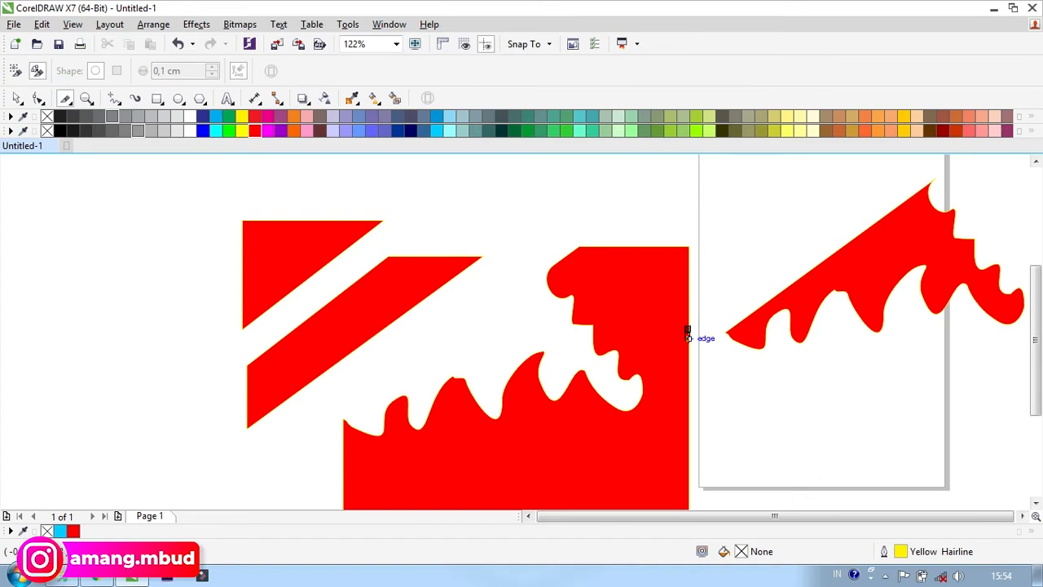
Step: Cut a wavy strip off the right side of the large red shape with the Knife tool and move the two pieces apart
mouse_move(689, 341)
left_mouse_down()
mouse_move(671, 302)
mouse_move(647, 296)
mouse_move(643, 278)
left_mouse_up()
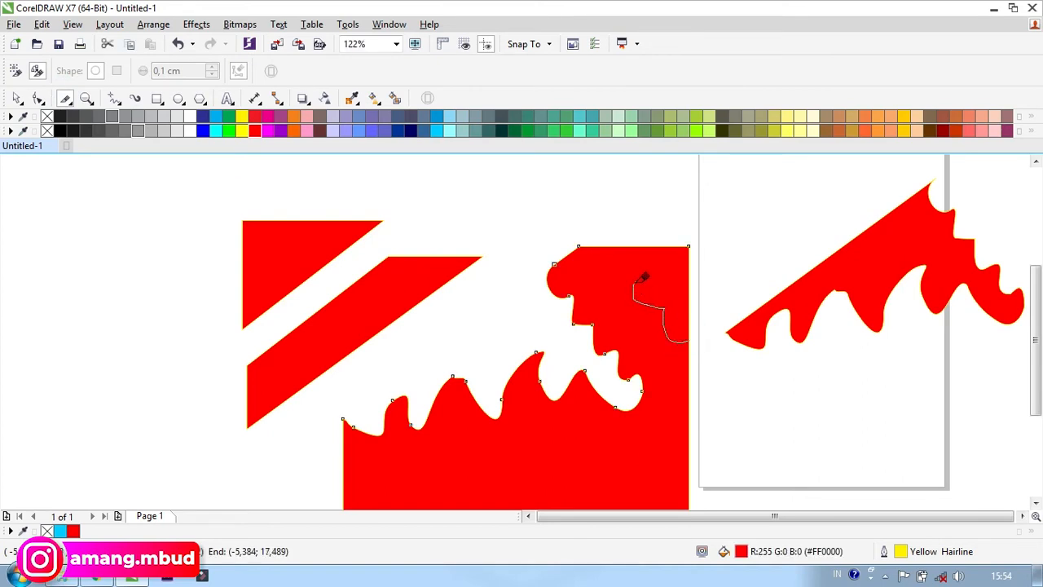
mouse_move(639, 260)
left_mouse_down()
mouse_move(639, 300)
mouse_move(652, 301)
mouse_move(646, 331)
mouse_move(663, 339)
mouse_move(672, 369)
mouse_move(658, 436)
mouse_move(689, 441)
left_mouse_up()
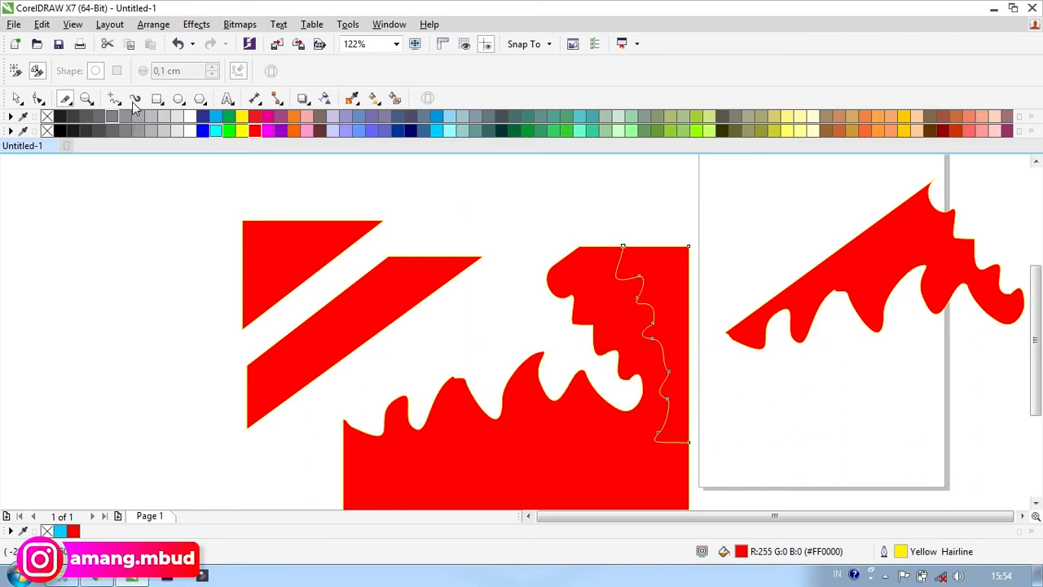
left_click(16, 99)
left_click(510, 220)
left_click_drag(668, 261, 691, 192)
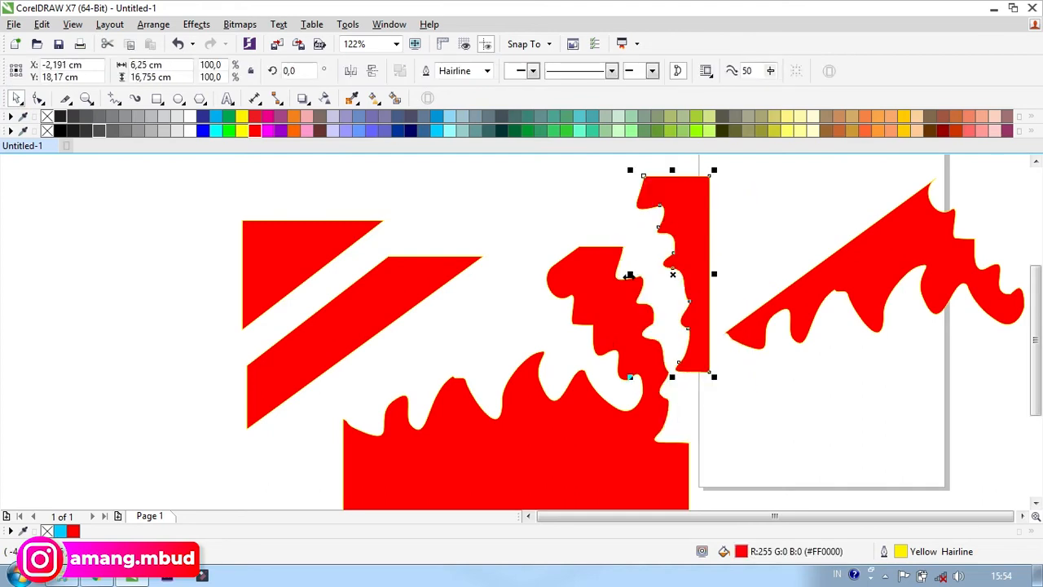
left_click_drag(608, 296, 569, 272)
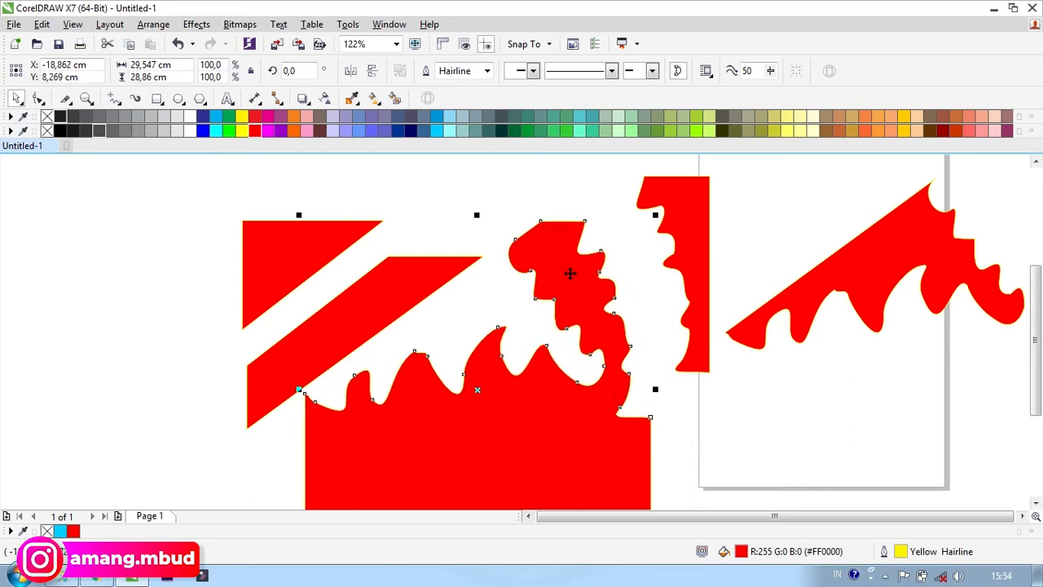
left_click(375, 234)
Step: Slice the large red shape with a straight, slightly sloping Knife cut across its lower part and move the upper piece away
left_click(65, 98)
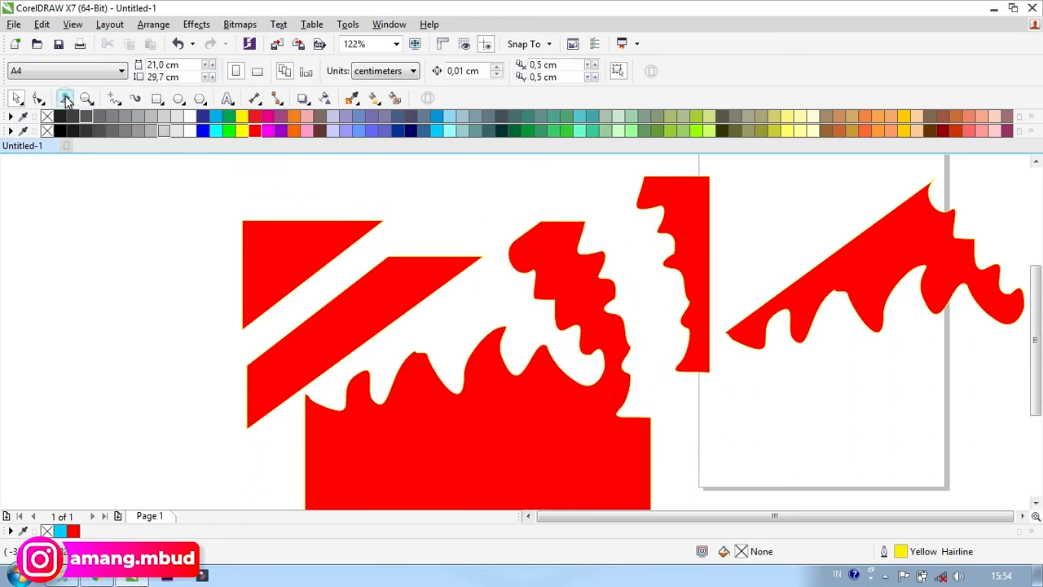
left_click(305, 469)
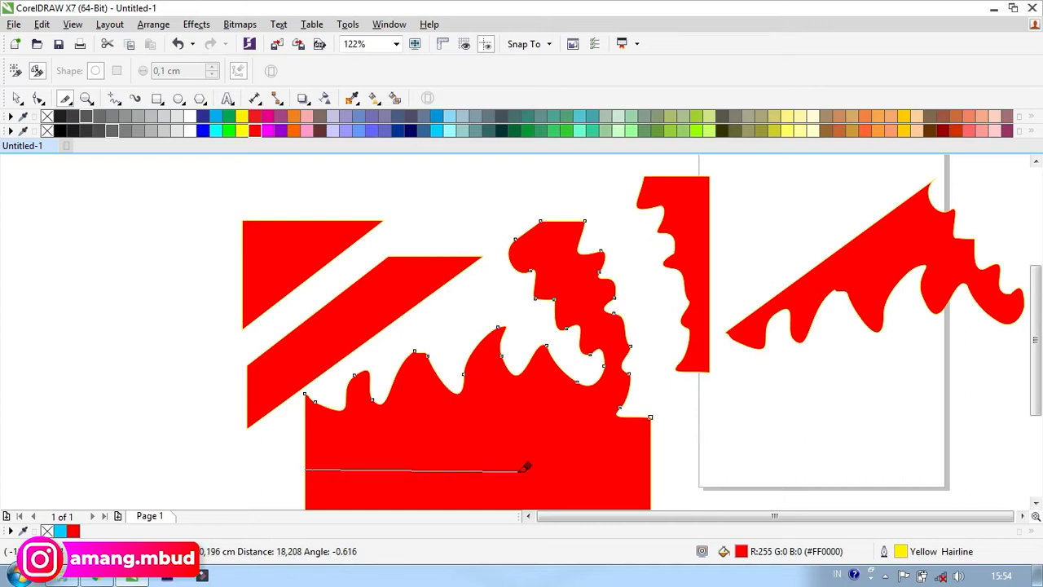
left_click(651, 471)
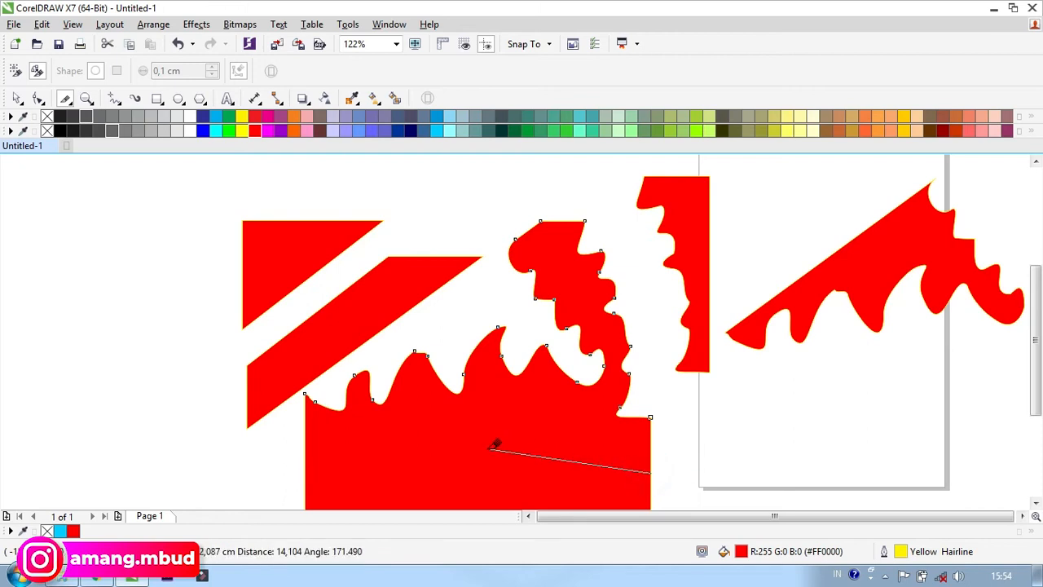
left_click(305, 449)
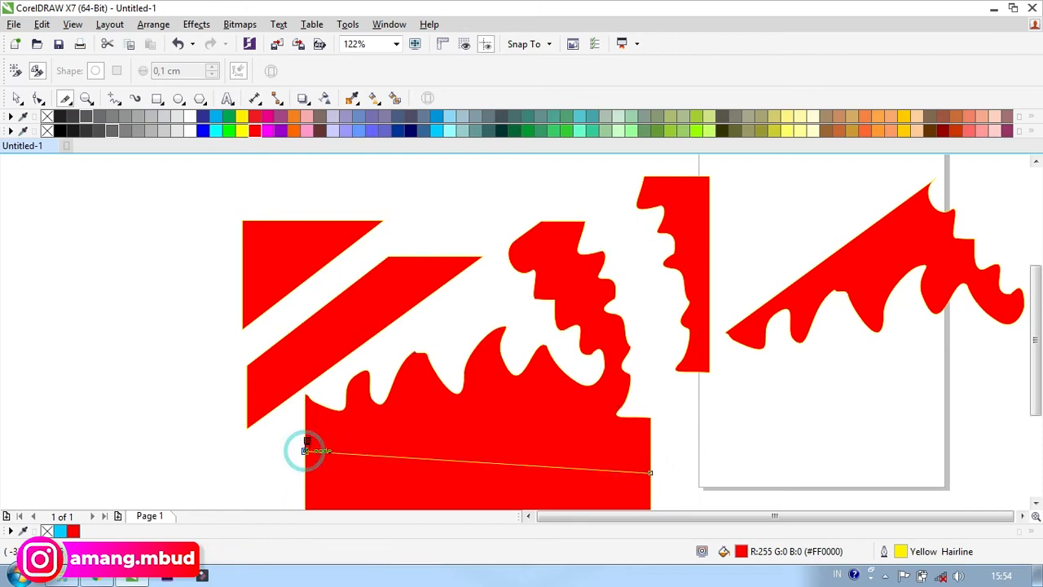
left_click(15, 99)
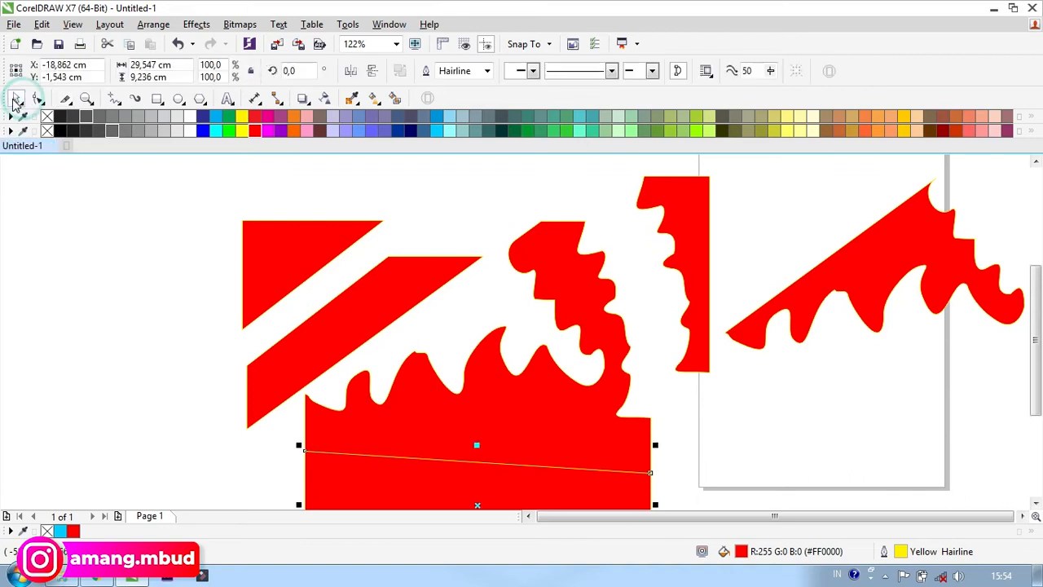
left_click_drag(399, 412, 119, 366)
Step: Move the diagonal band and the triangle clear of the large wavy piece, into the empty space beside it
left_click(437, 285)
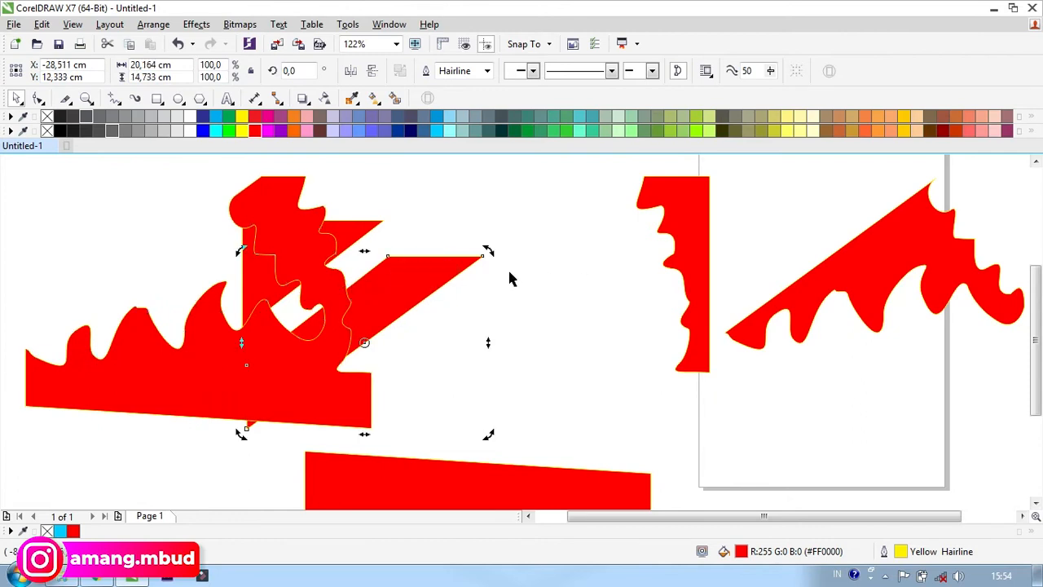
left_click_drag(448, 274, 587, 272)
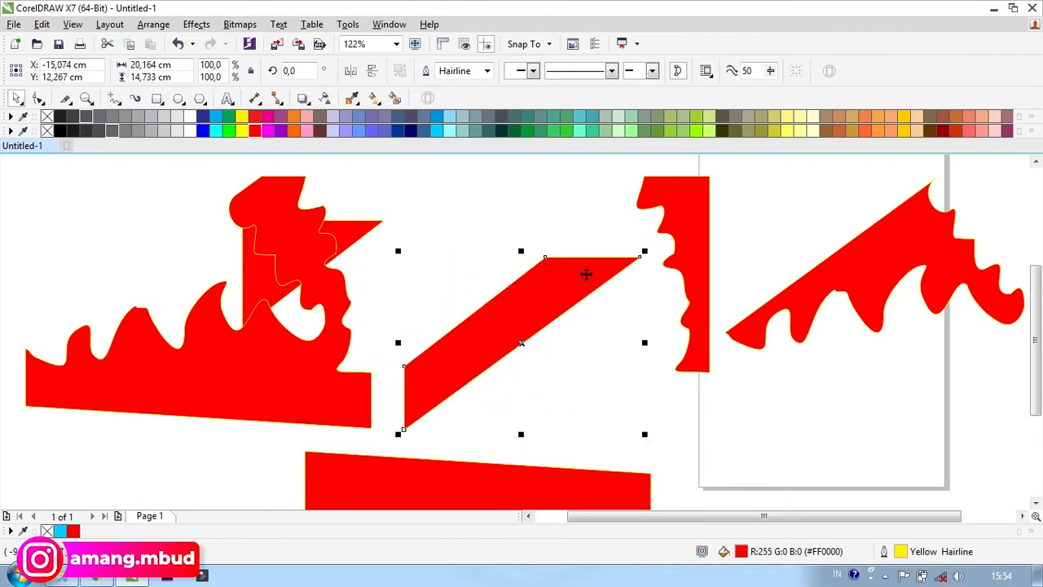
left_click(494, 240)
left_click_drag(365, 228, 556, 187)
left_click(869, 256)
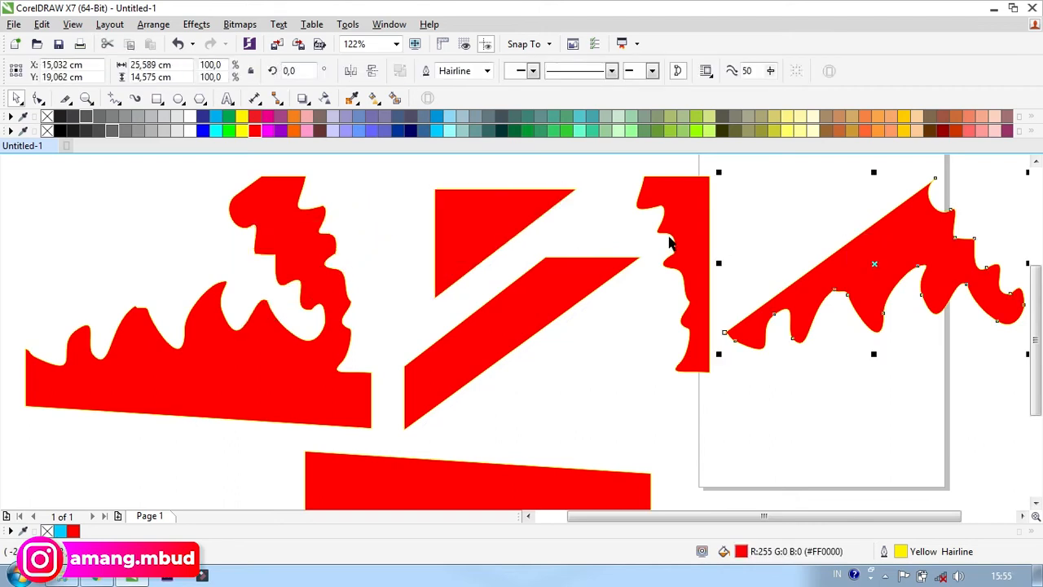
left_click(667, 237)
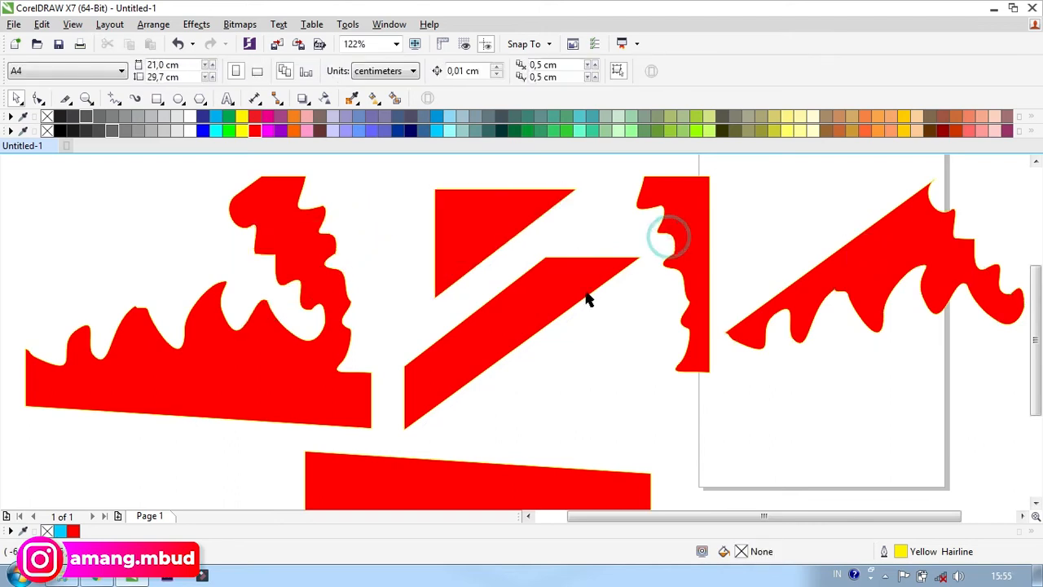
left_click(437, 395)
left_click(362, 259)
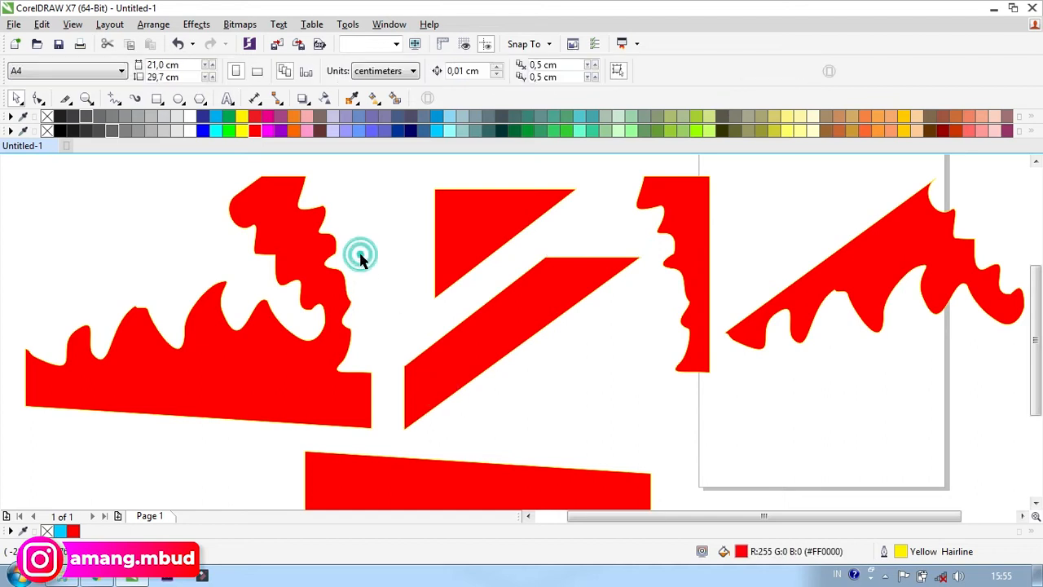
left_click(445, 227)
left_click(361, 198)
Step: Fill the large wavy piece with magenta (#FF00FF) and the triangle with dark blue (#000066)
left_click(308, 225)
left_click(269, 131)
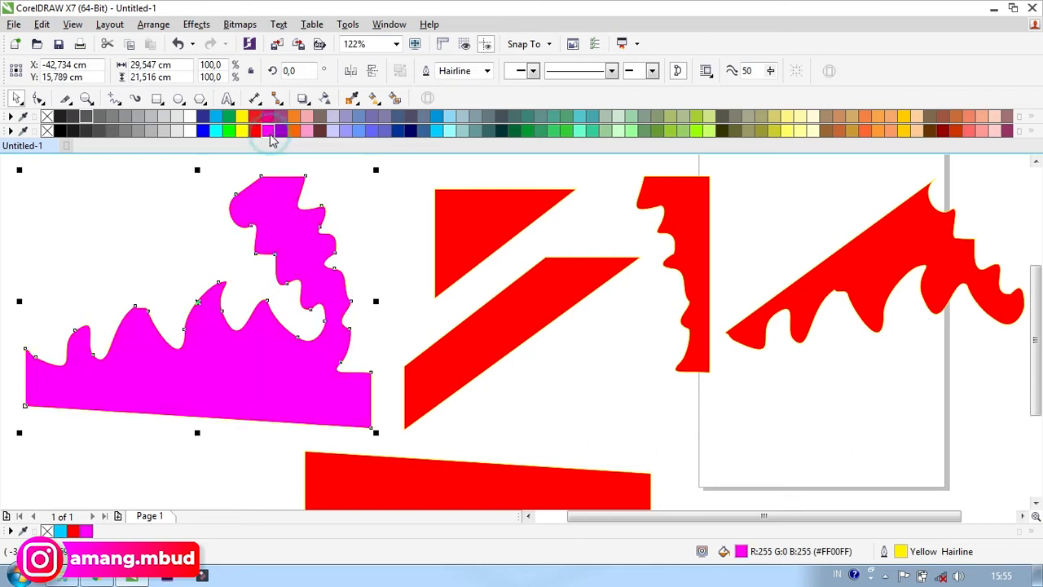
left_click(486, 234)
left_click(410, 130)
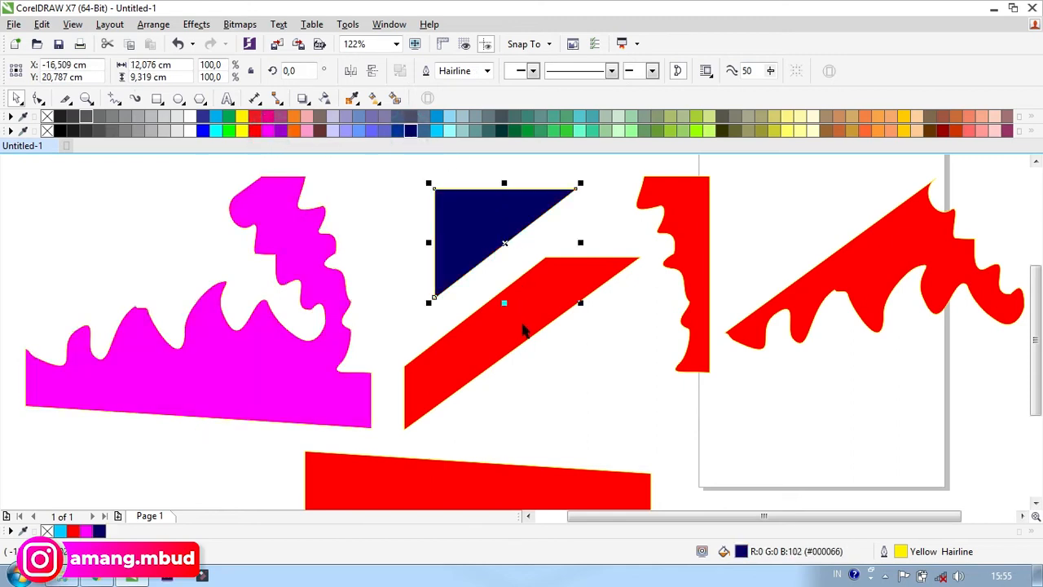
Step: Fill the diagonal band with yellow (#FFFF00) and the narrow wavy strip with blue
left_click(524, 329)
left_click(242, 130)
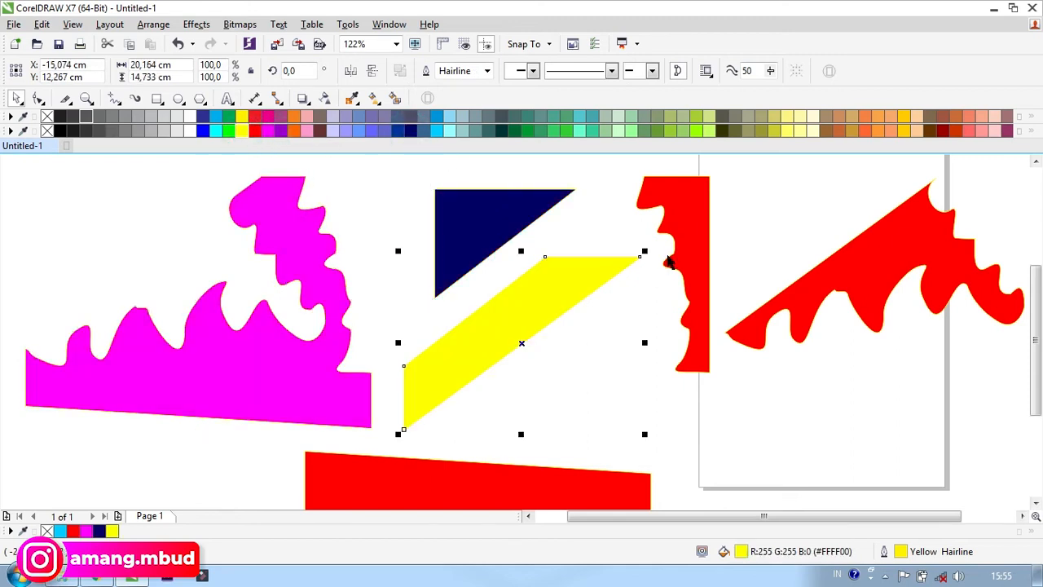
left_click(673, 251)
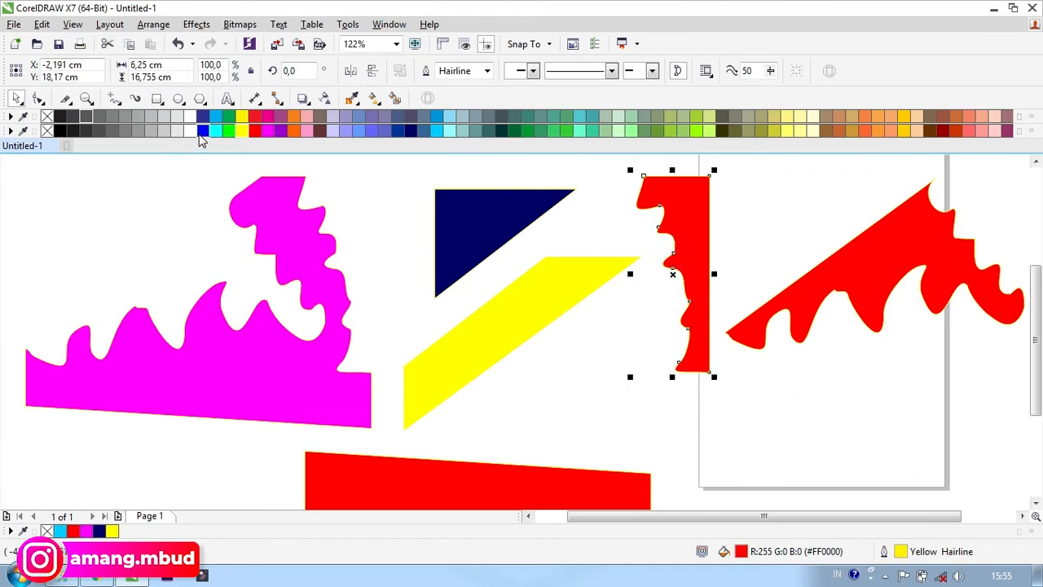
left_click(203, 130)
left_click(177, 237)
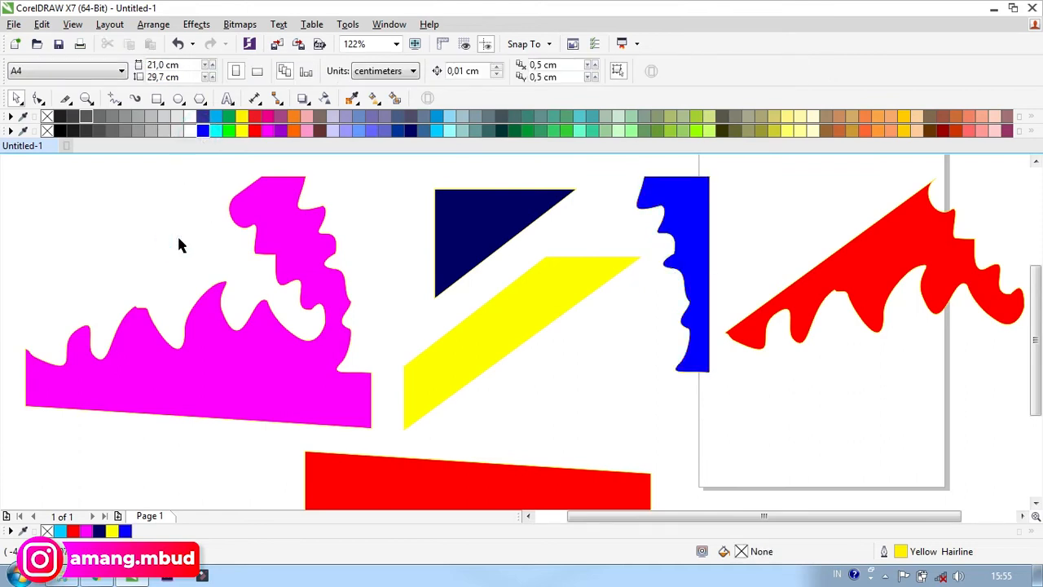
Step: Move the red four-sided base piece to just below the yellow band and the blue strip
scroll(179, 245, "down", 1)
left_click(446, 437)
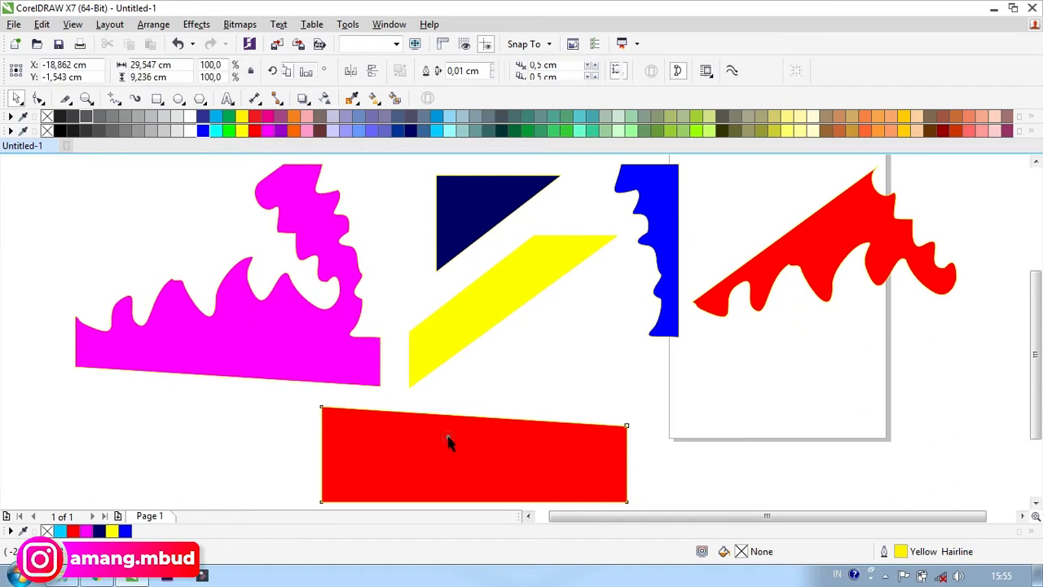
mouse_move(422, 437)
left_mouse_down()
mouse_move(601, 396)
mouse_move(623, 379)
left_mouse_up()
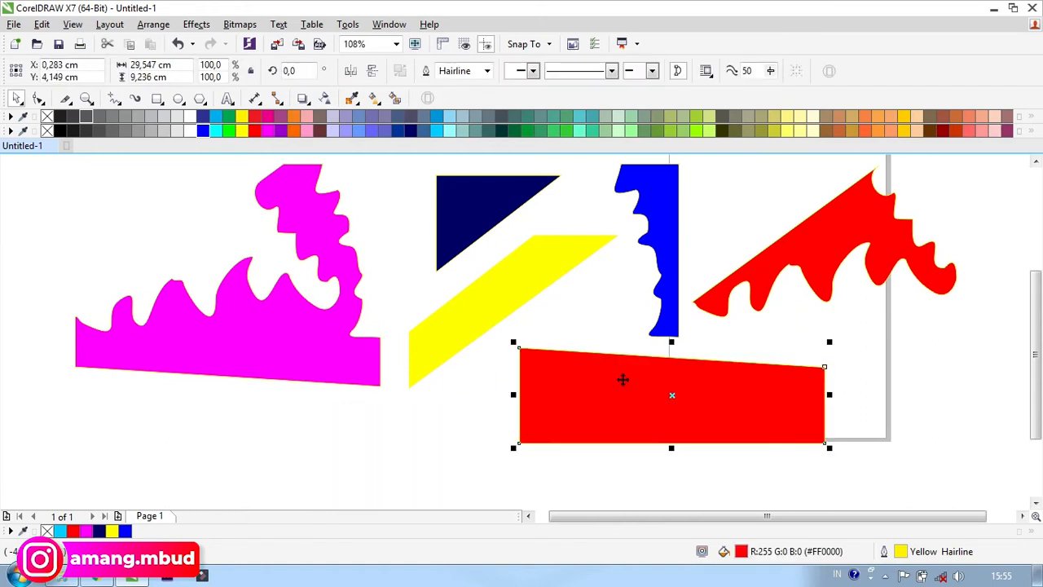
left_click(473, 303)
left_click(405, 287)
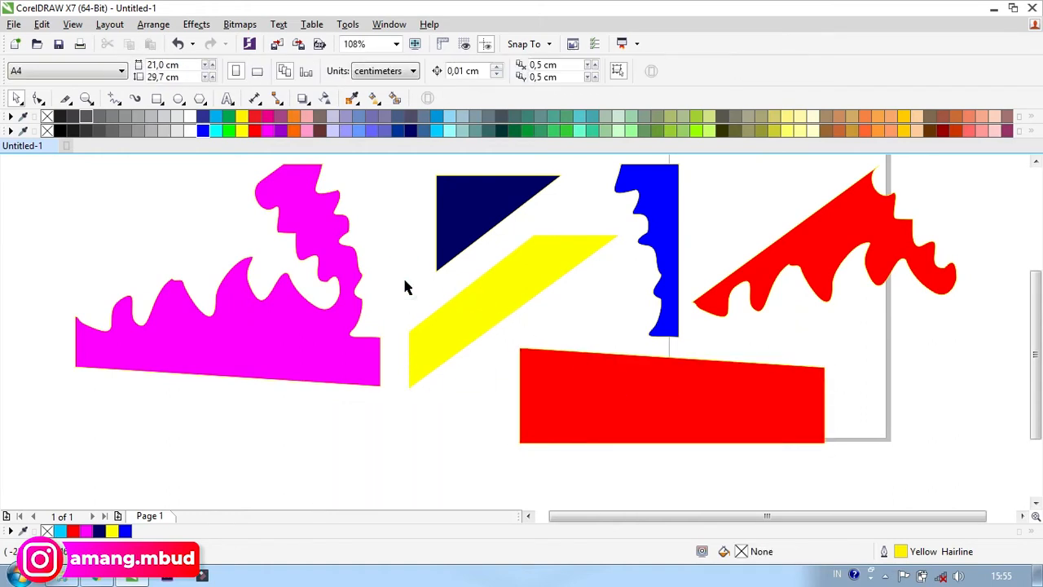
Step: Delete all the objects from the drawing and look through the available crop and cutting tools
key("ctrl+a")
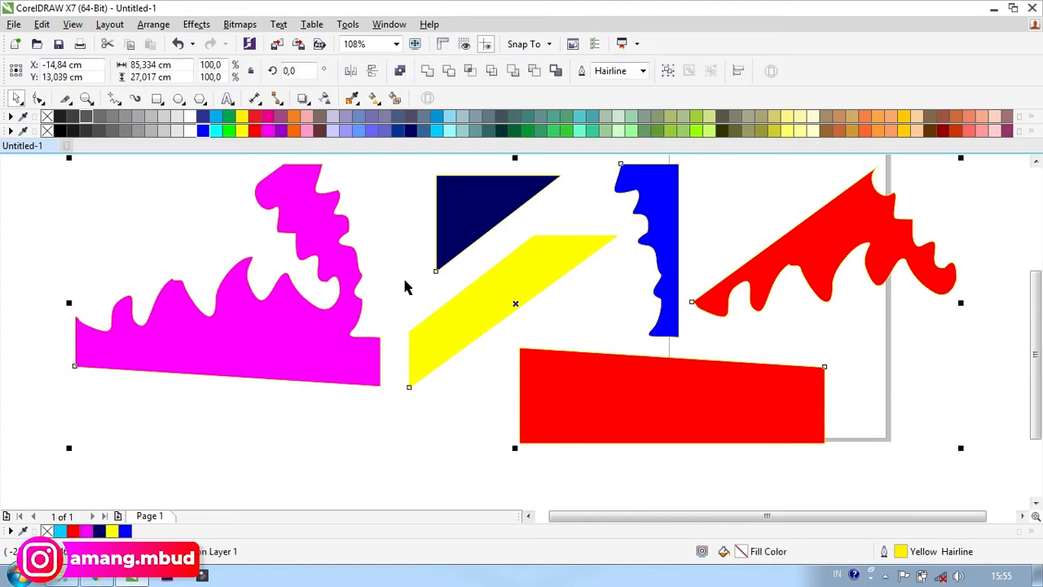
key("Delete")
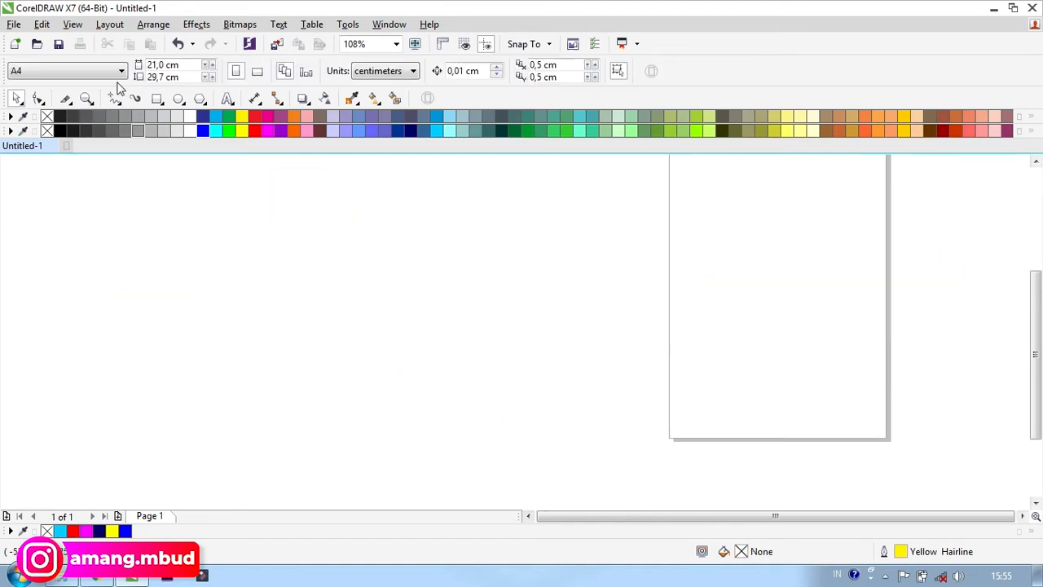
left_click(71, 105)
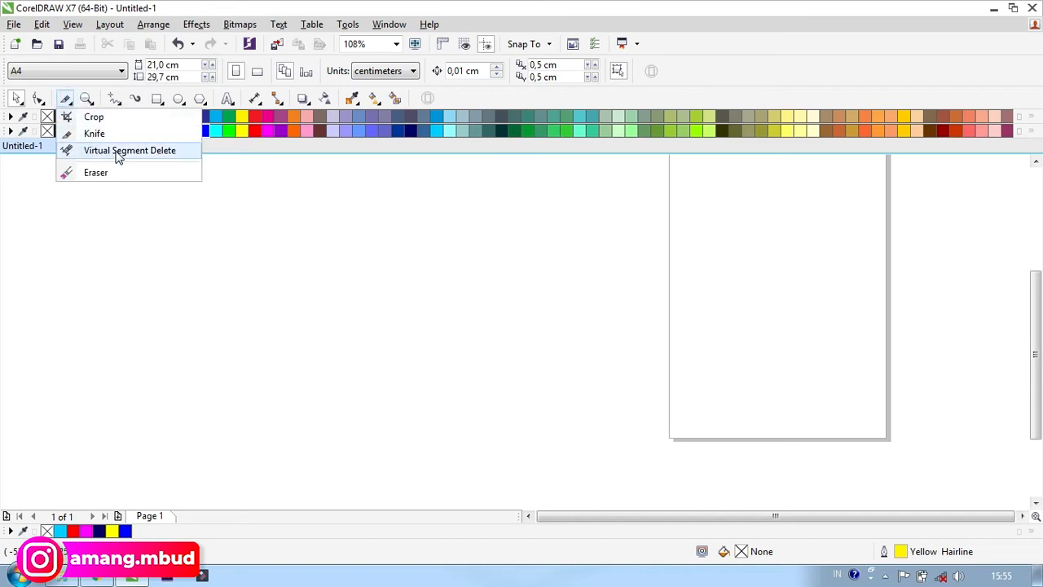
left_click(251, 181)
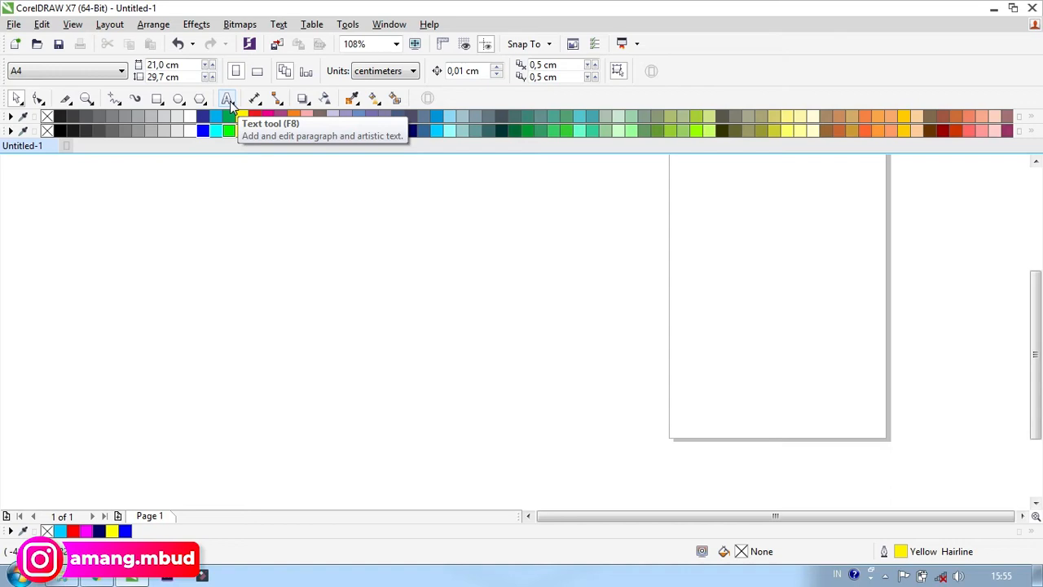
Step: Add the artistic text "VIRTUAL" beside the page and enlarge it to about 255 pt
left_click(228, 100)
left_click(375, 309)
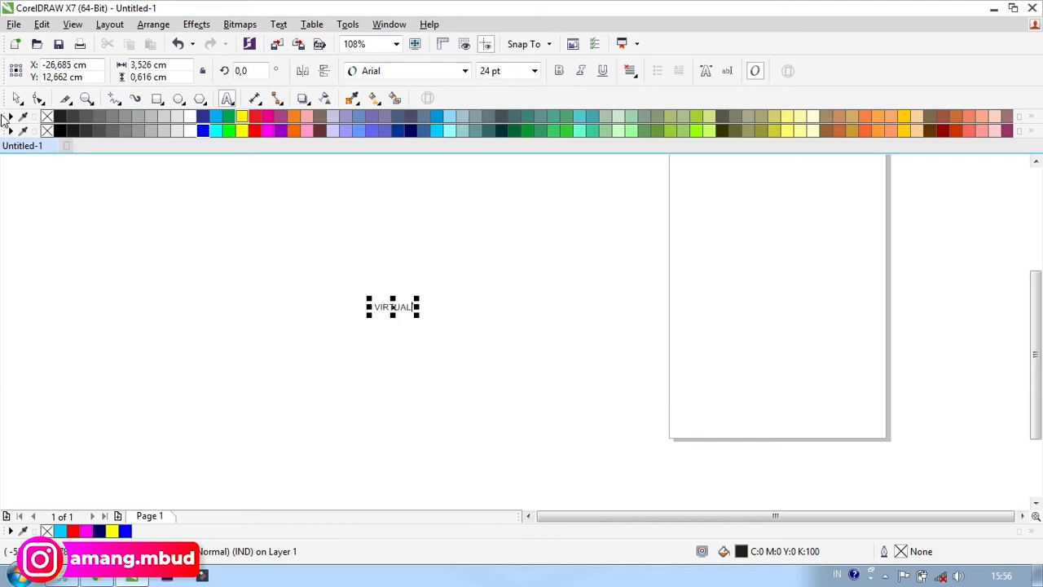
left_click(18, 101)
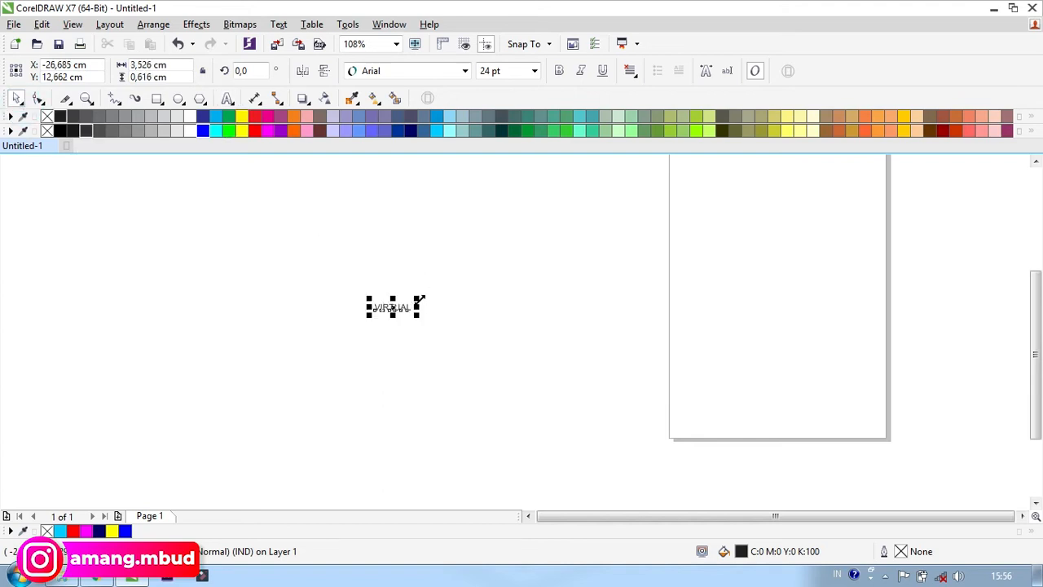
left_click_drag(419, 299, 769, 196)
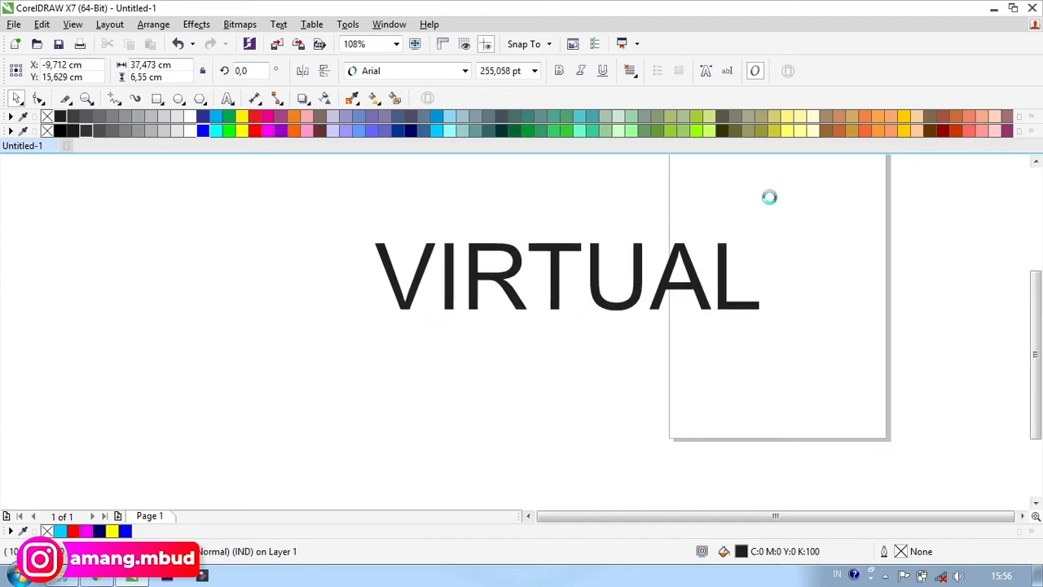
Step: Set the text's font to Bellarina and rewrite the word as "Virtual" with only the first letter capitalised
left_click(465, 71)
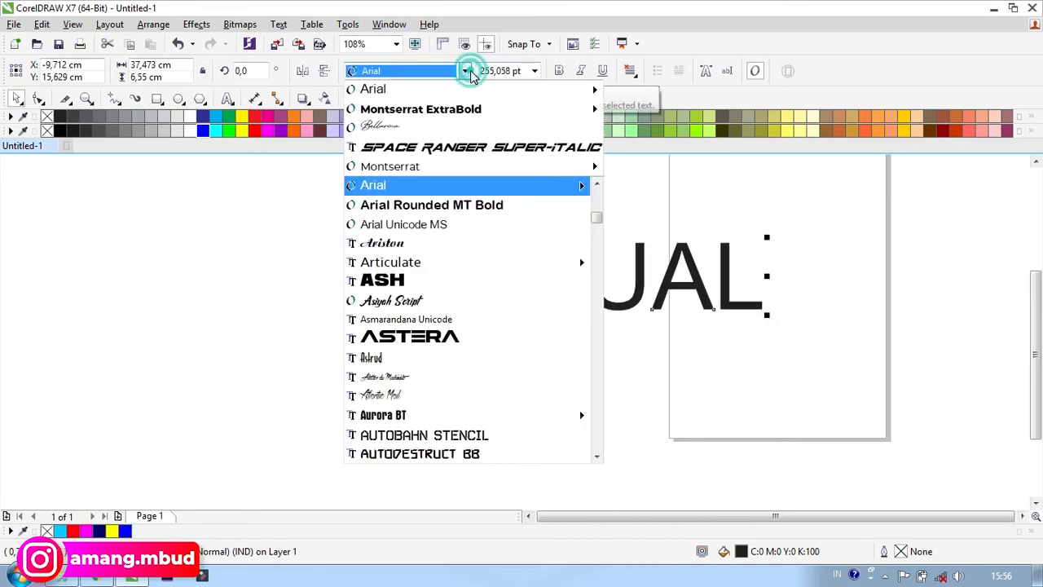
left_click(451, 132)
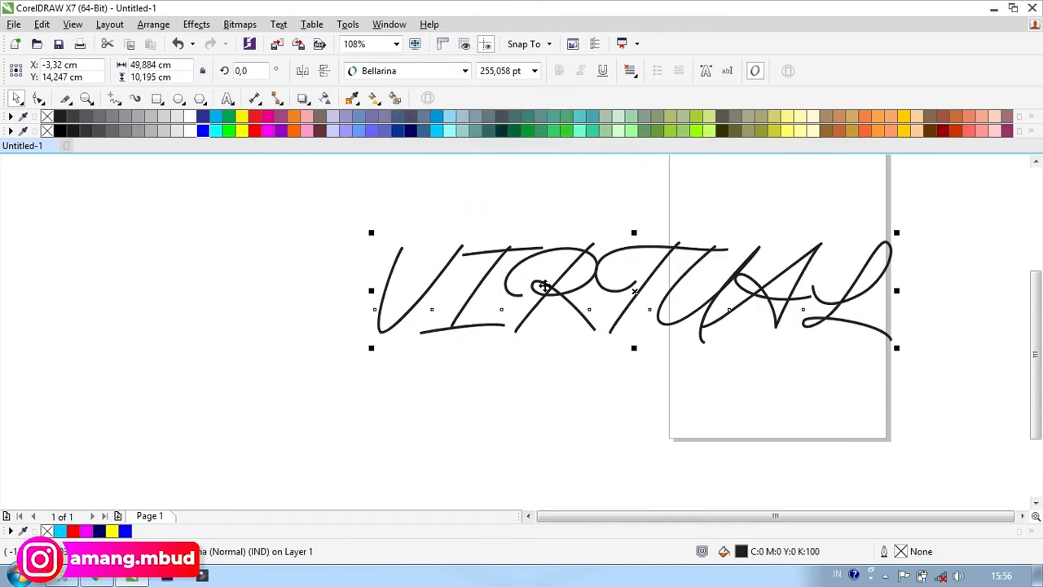
double_click(543, 287)
left_click_drag(449, 282, 919, 269)
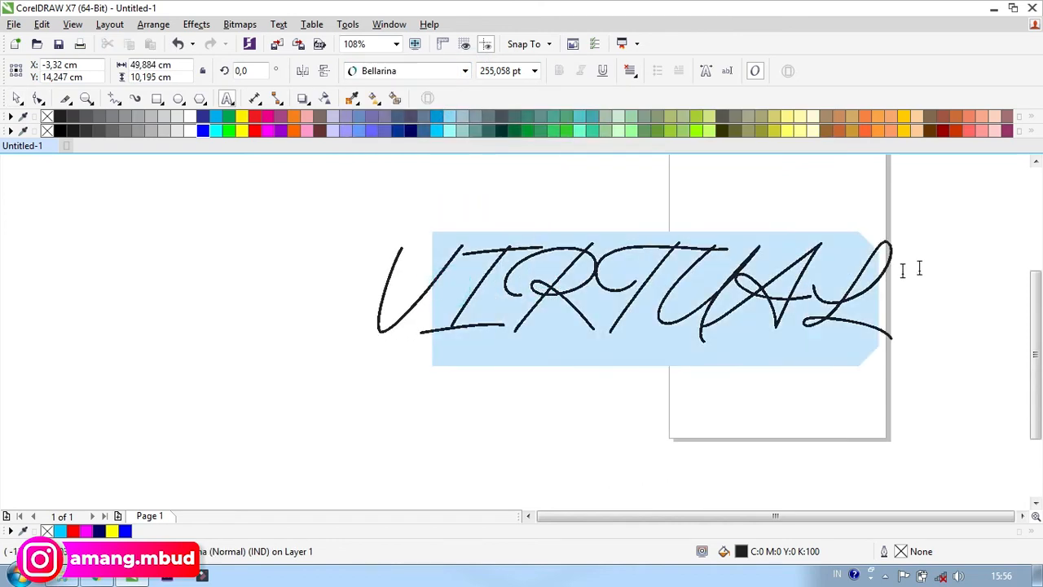
key("Delete")
type("RT")
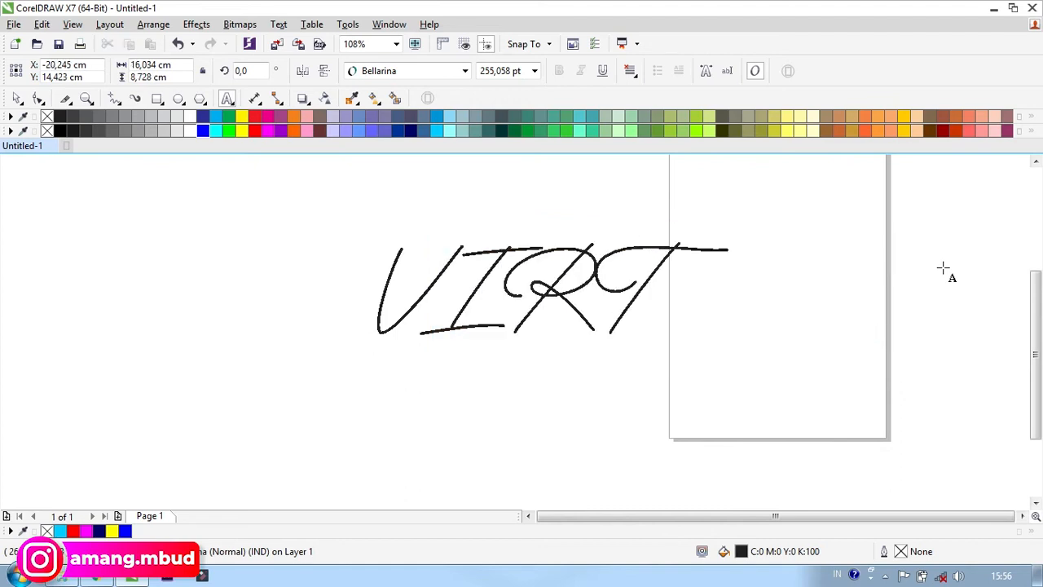
key("BackSpace")
key("BackSpace")
key("BackSpace")
type("irt")
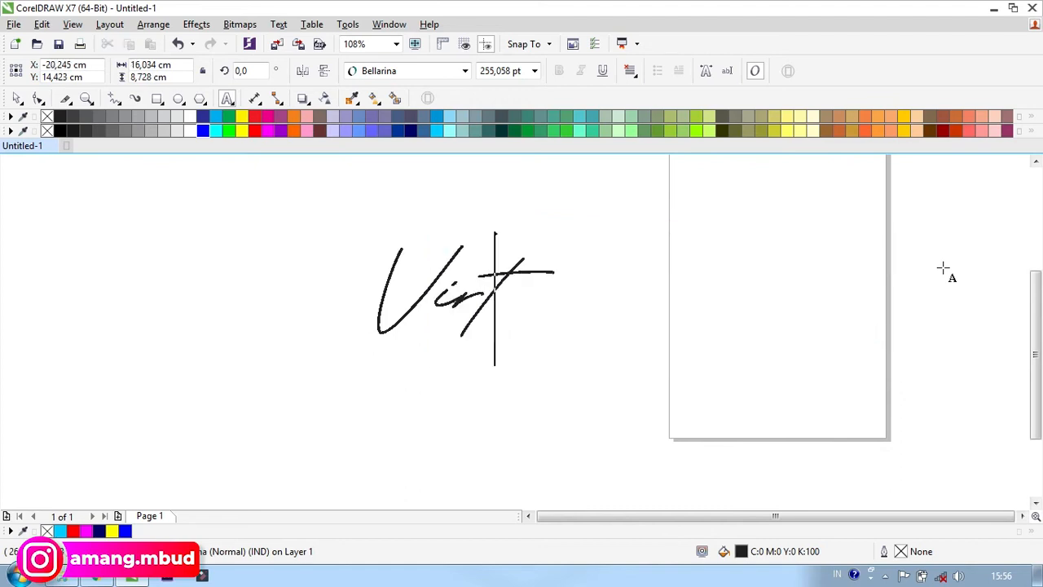
type("ual")
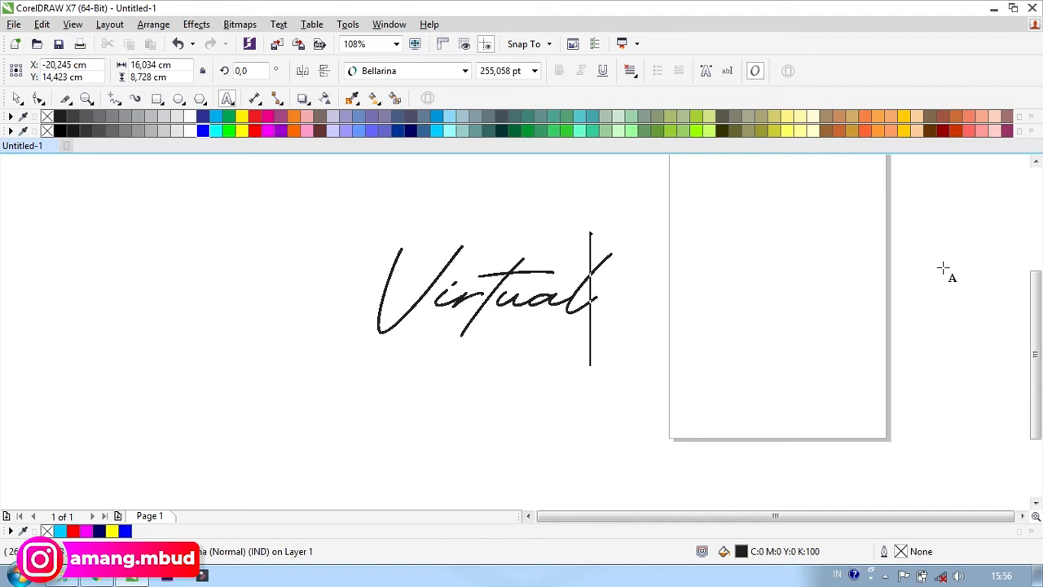
Step: Enlarge the "Virtual" text to about 405 pt
left_click(16, 96)
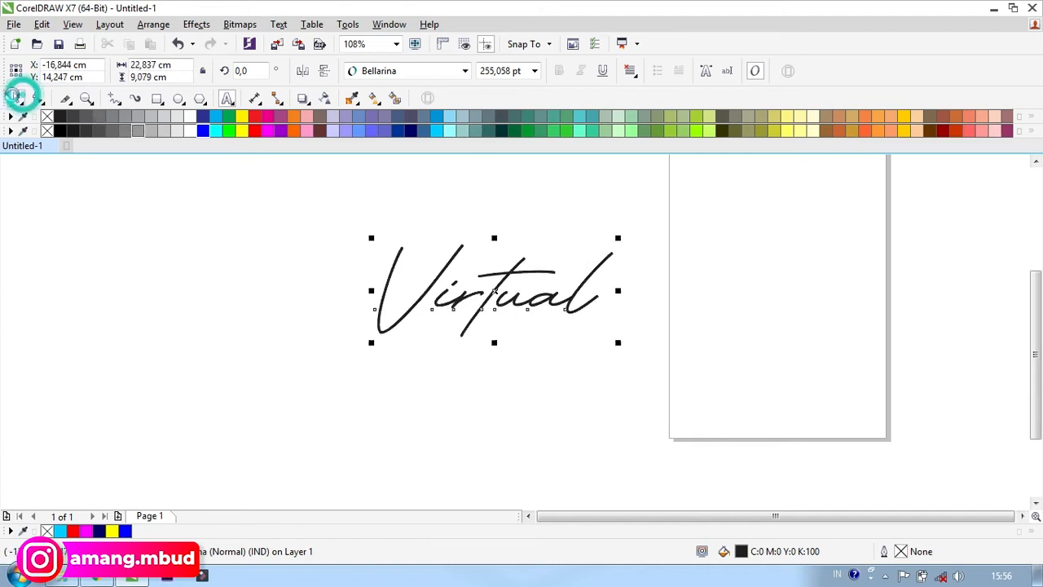
left_click_drag(372, 344, 232, 400)
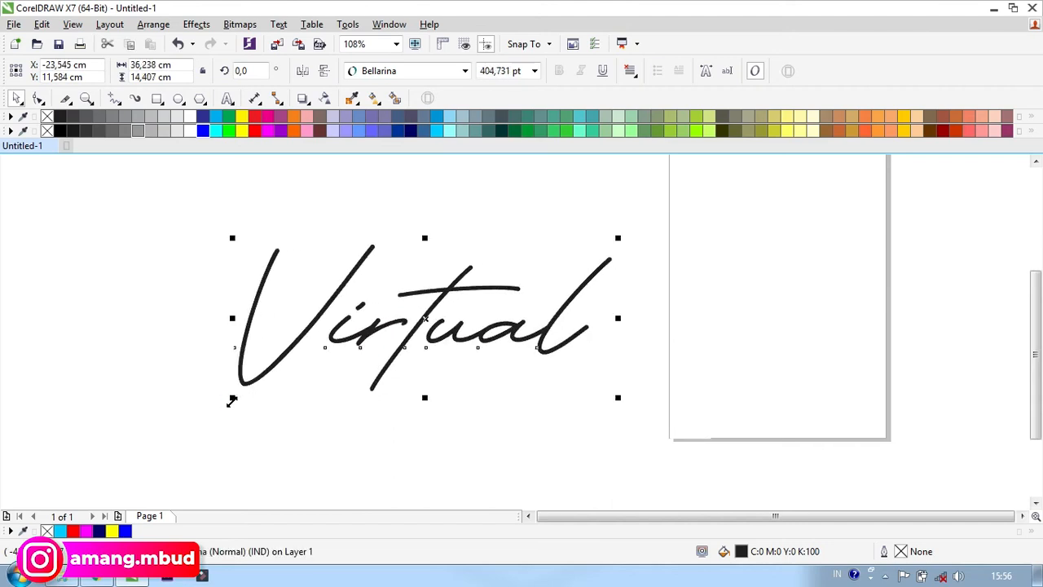
key("shift+F2")
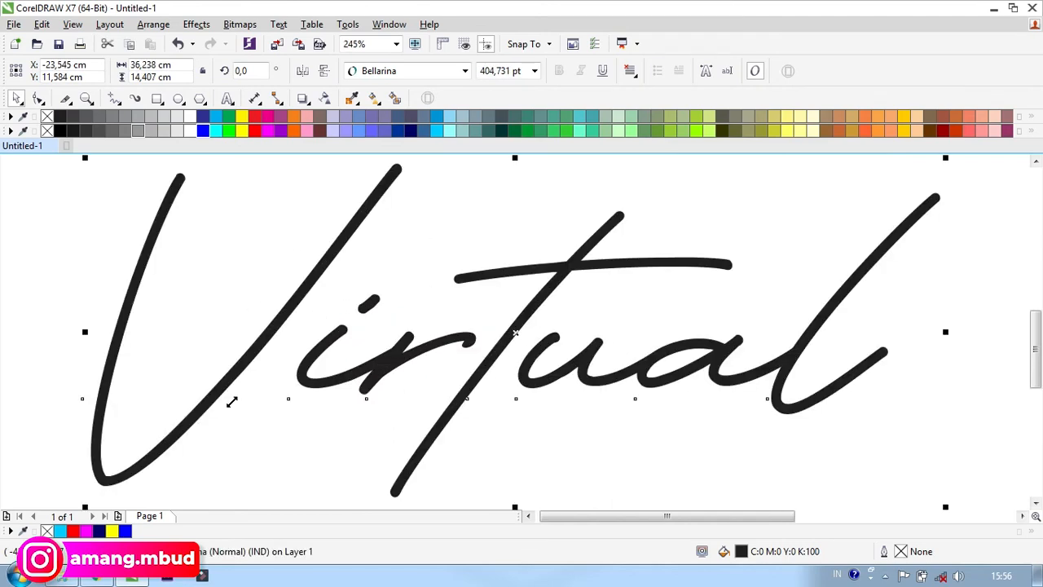
Step: Remove the fill from the "Virtual" text and give it a red outline
left_click(104, 299)
left_click(129, 298)
left_click(47, 131)
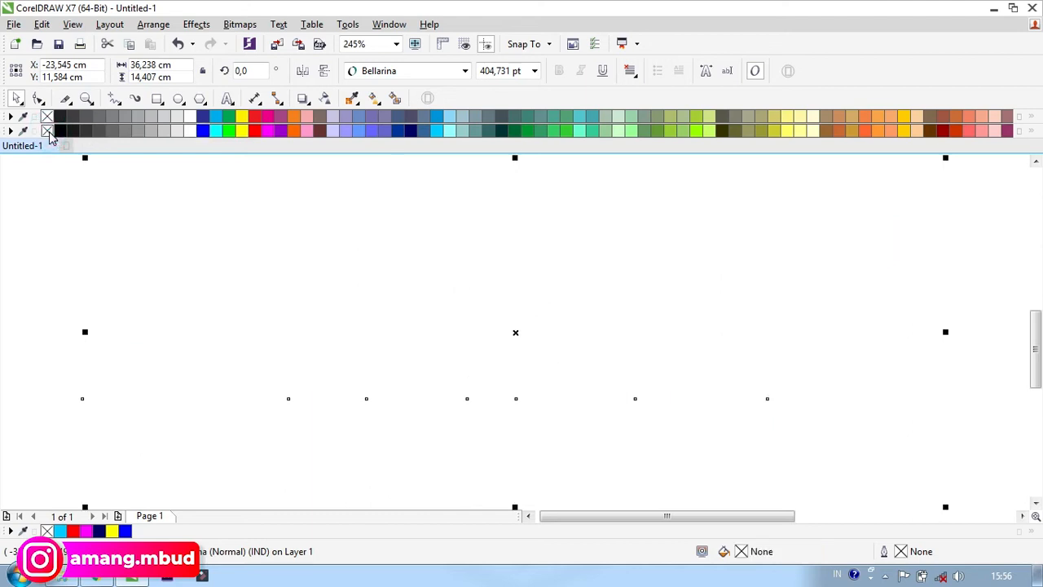
right_click(255, 131)
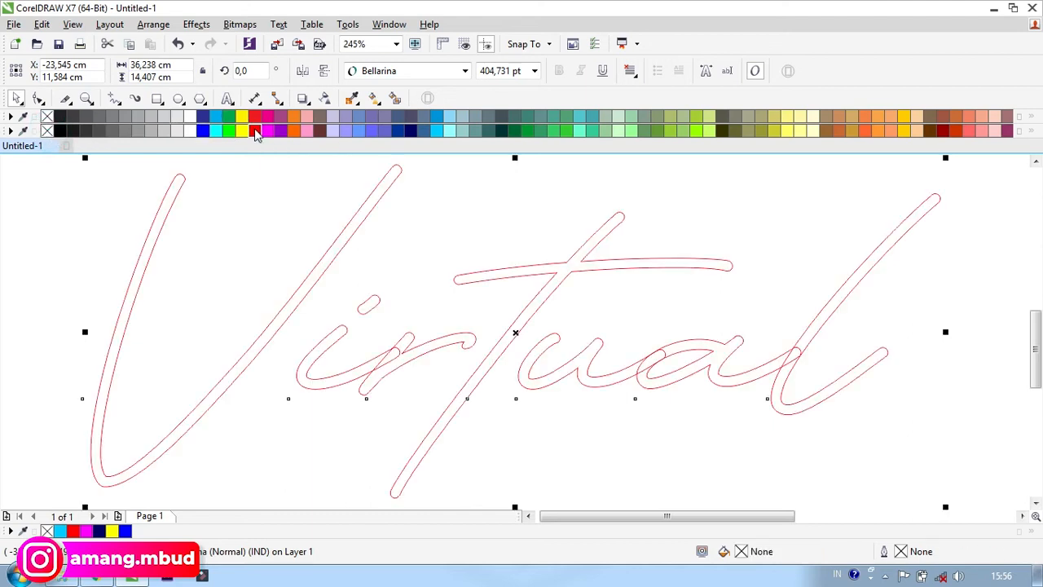
left_click(411, 302)
left_click(404, 352)
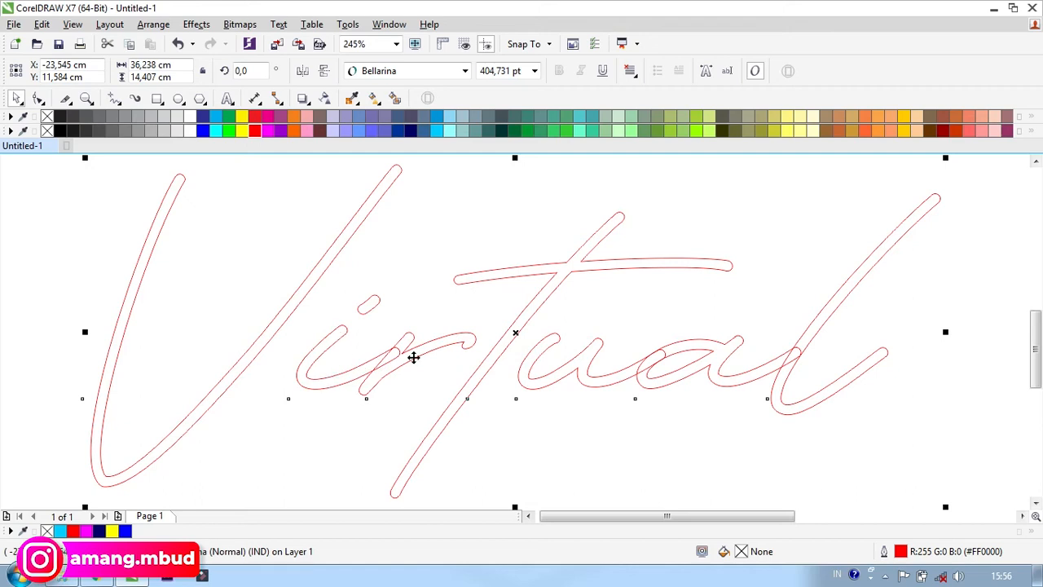
left_click(409, 332)
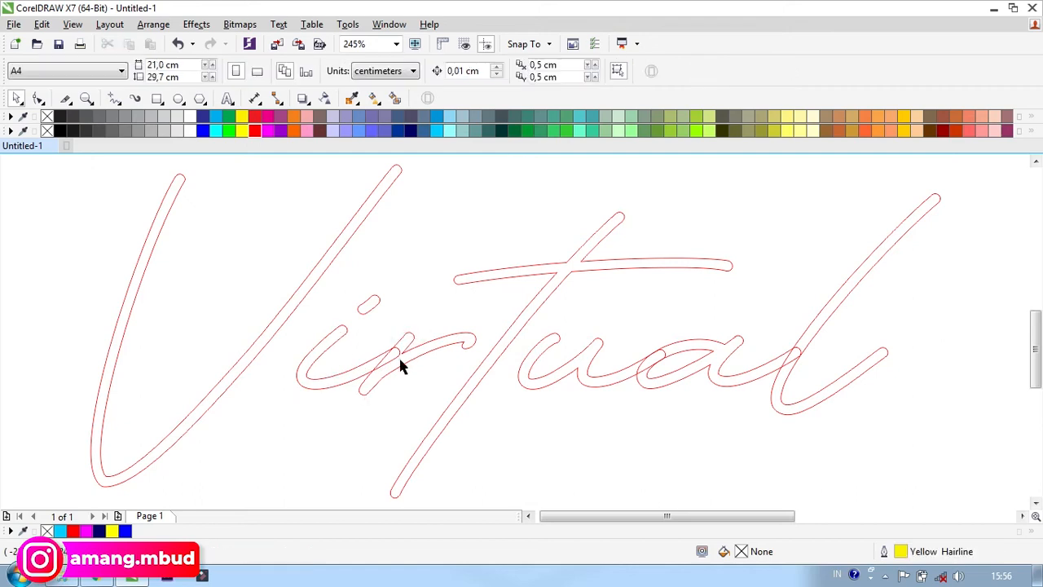
left_click(400, 361)
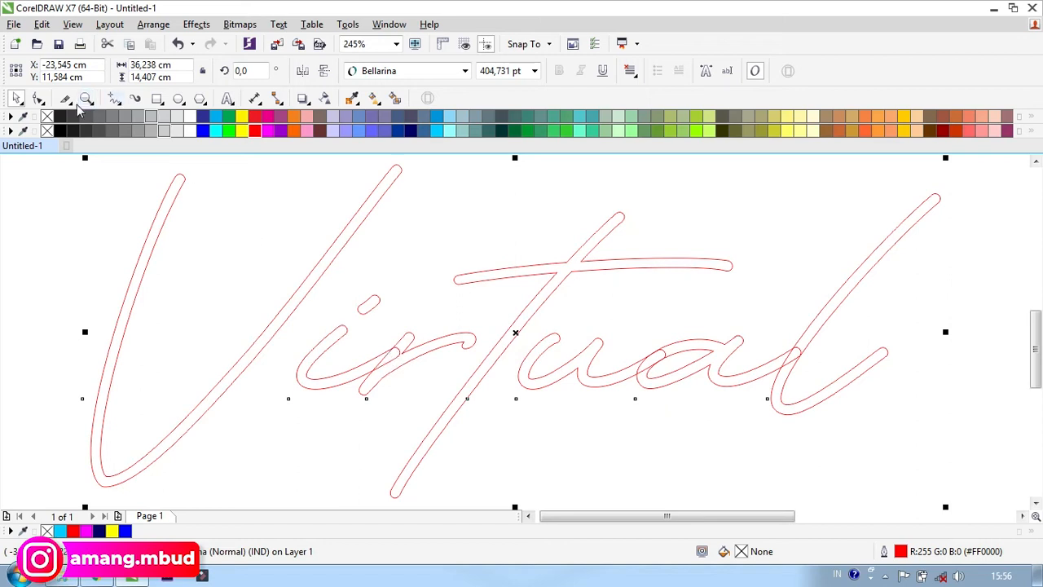
left_click(119, 179)
left_click(164, 202)
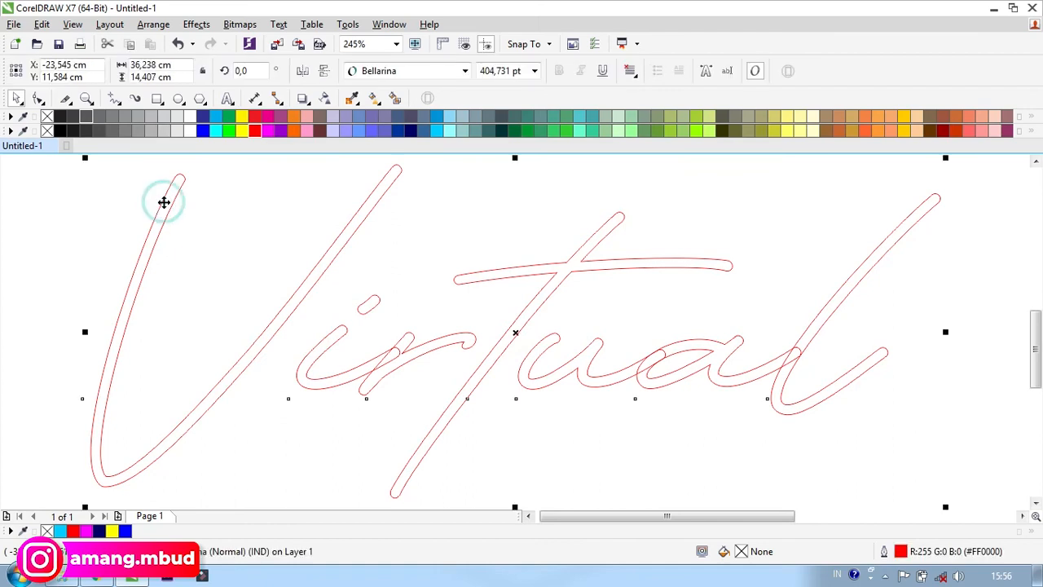
Step: Try to remove the overlapping outline segments between the "i" and the "r" of the text with Virtual Segment Delete
left_click(72, 105)
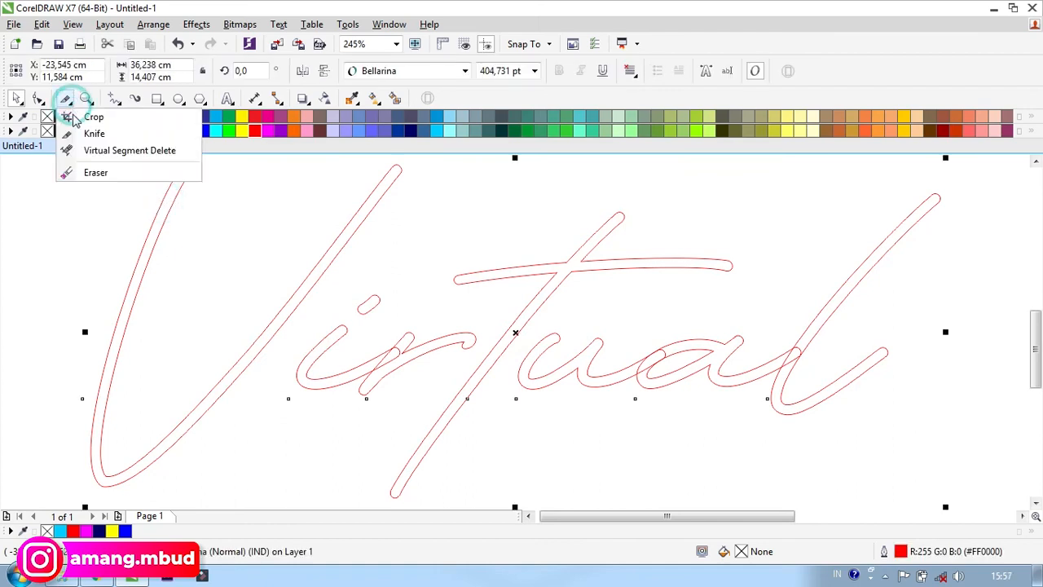
left_click(87, 152)
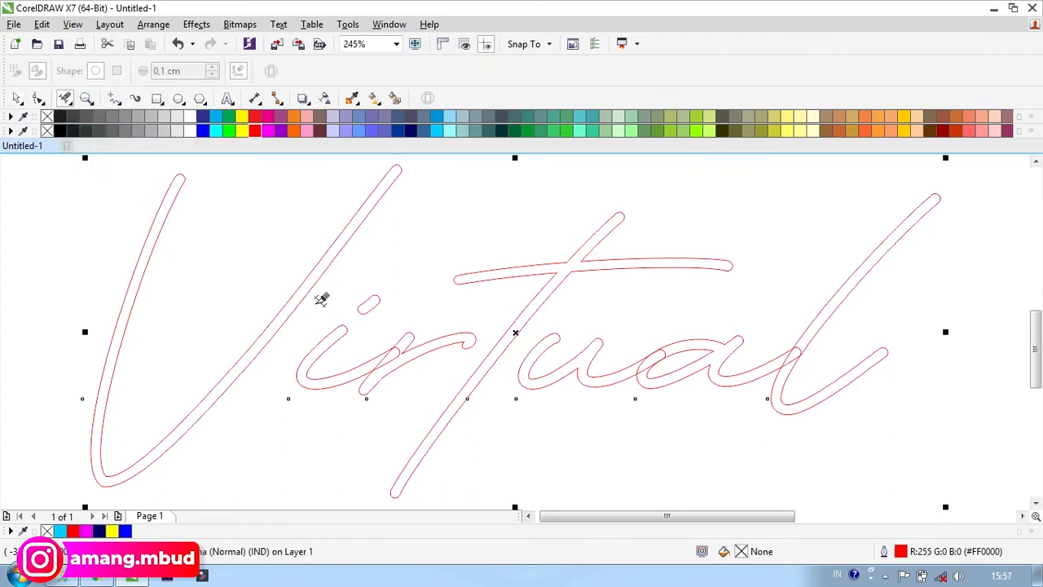
left_click(394, 356)
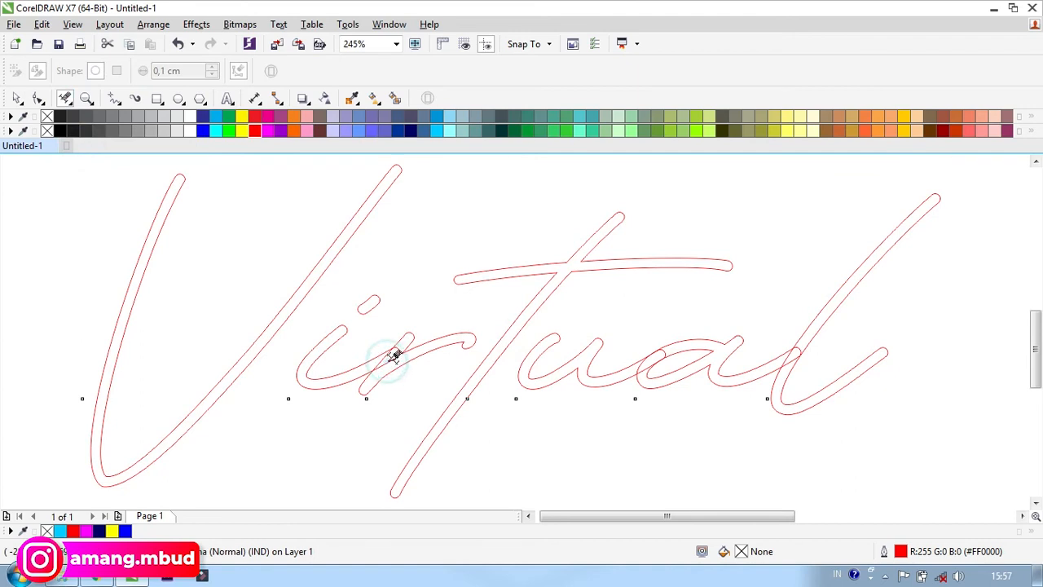
left_click(388, 361)
left_click(399, 353)
left_click(398, 351)
left_click(398, 349)
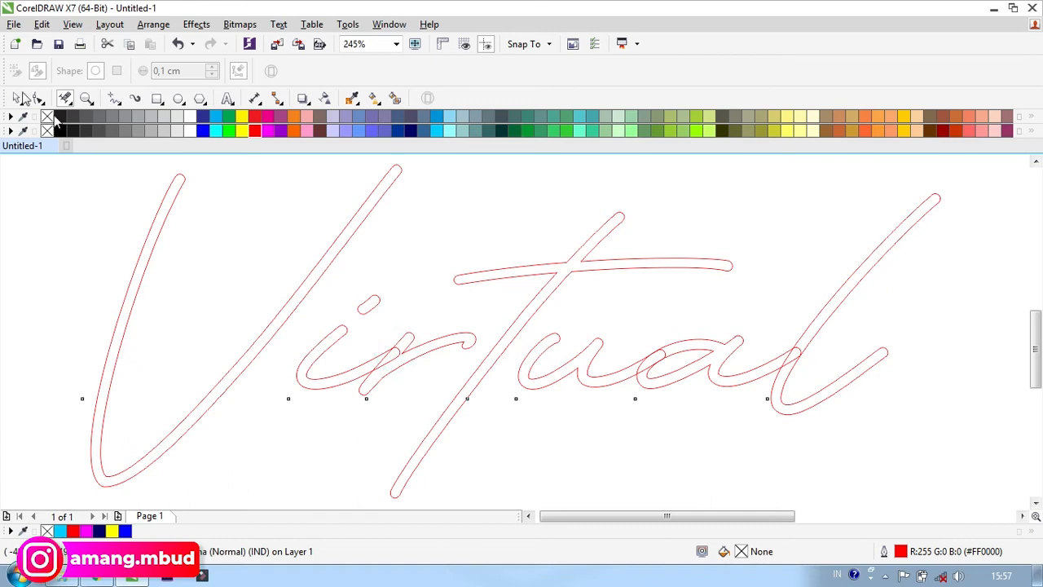
Step: Convert the "Virtual" text to curves and select the resulting lettering
left_click(17, 97)
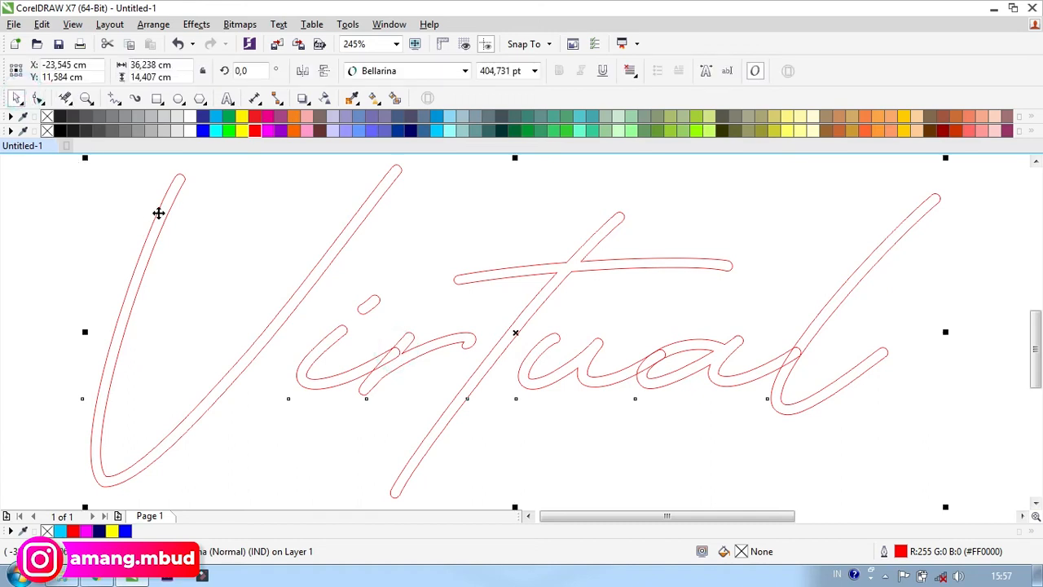
right_click(159, 214)
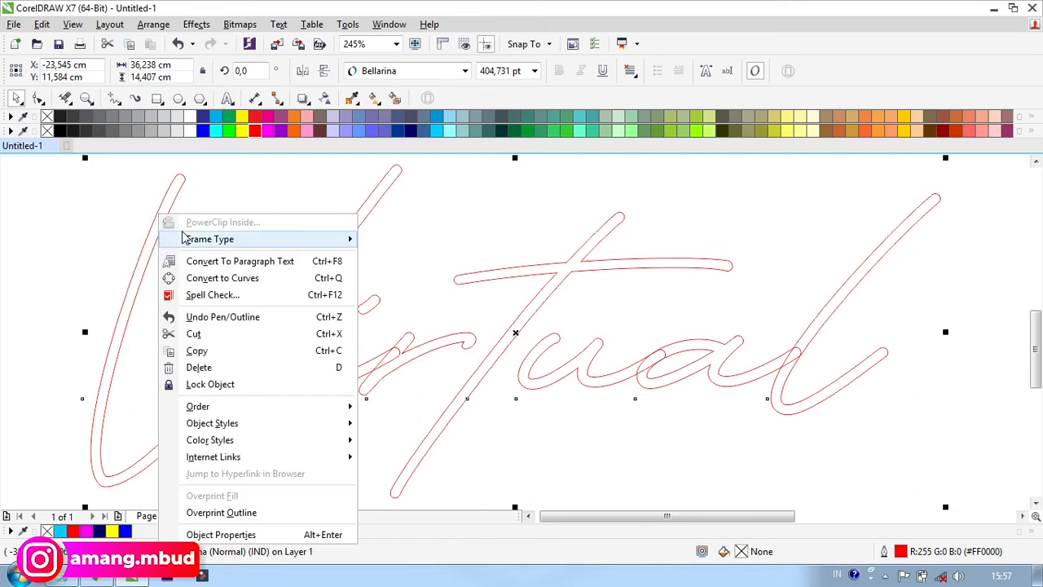
left_click(232, 280)
left_click(96, 290)
left_click(334, 341)
left_click(408, 338)
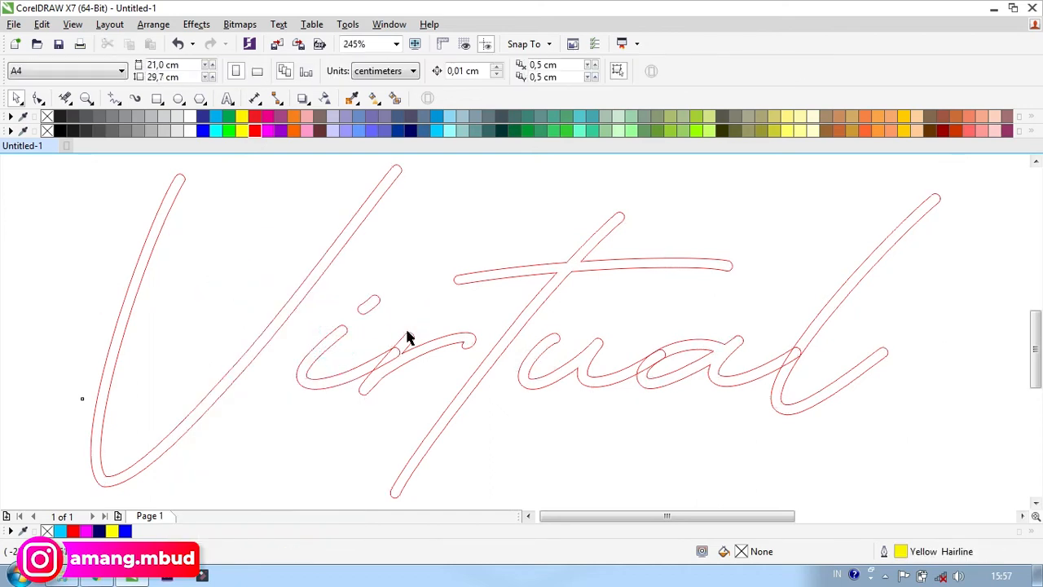
left_click(403, 355)
Step: Remove the overlapping segments where i meets r, u meets a and a meets l with Virtual Segment Delete
left_click(67, 98)
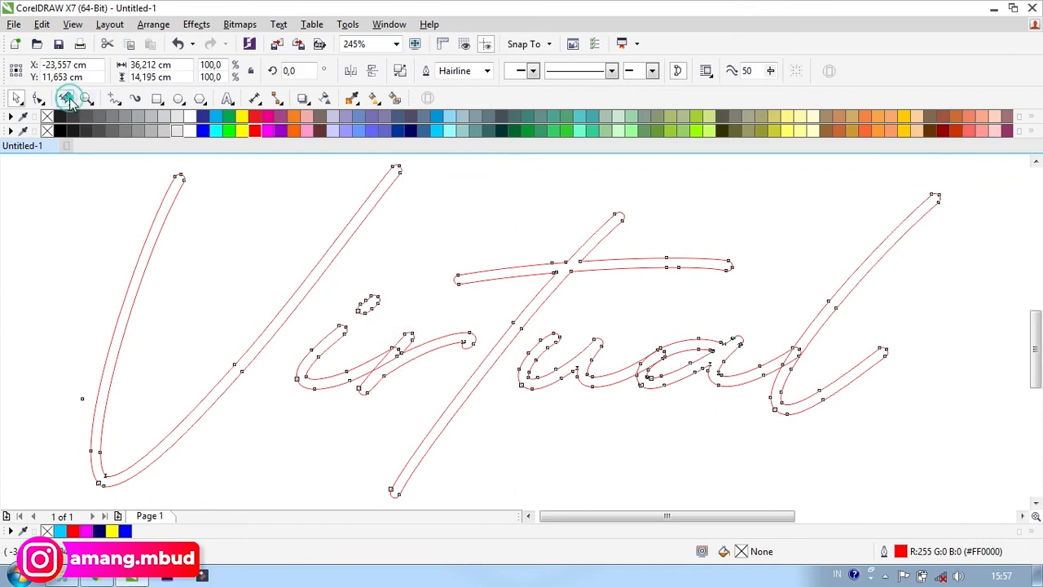
left_click(390, 353)
left_click(378, 359)
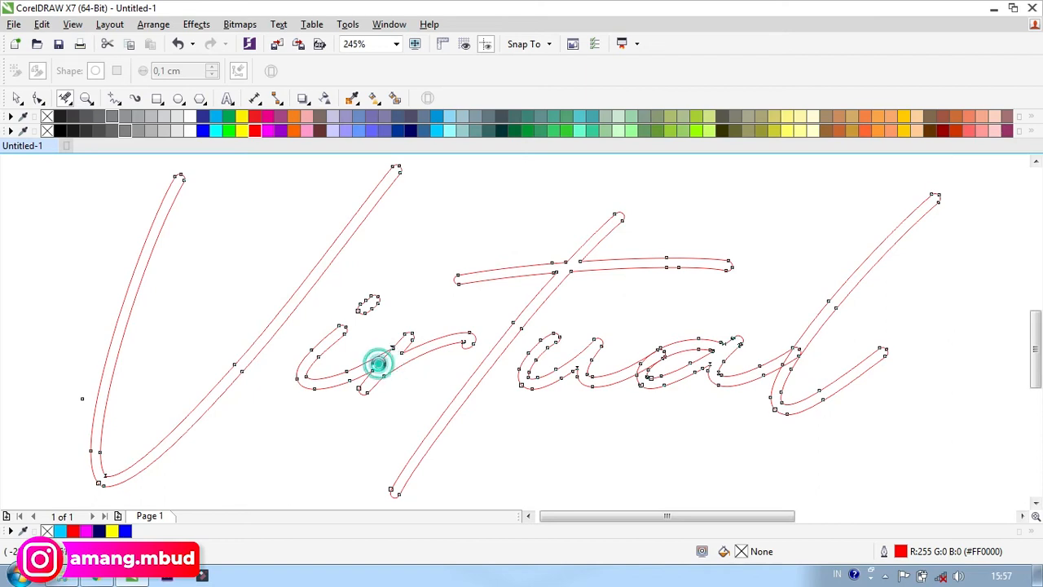
left_click(641, 365)
left_click(793, 351)
left_click(793, 351)
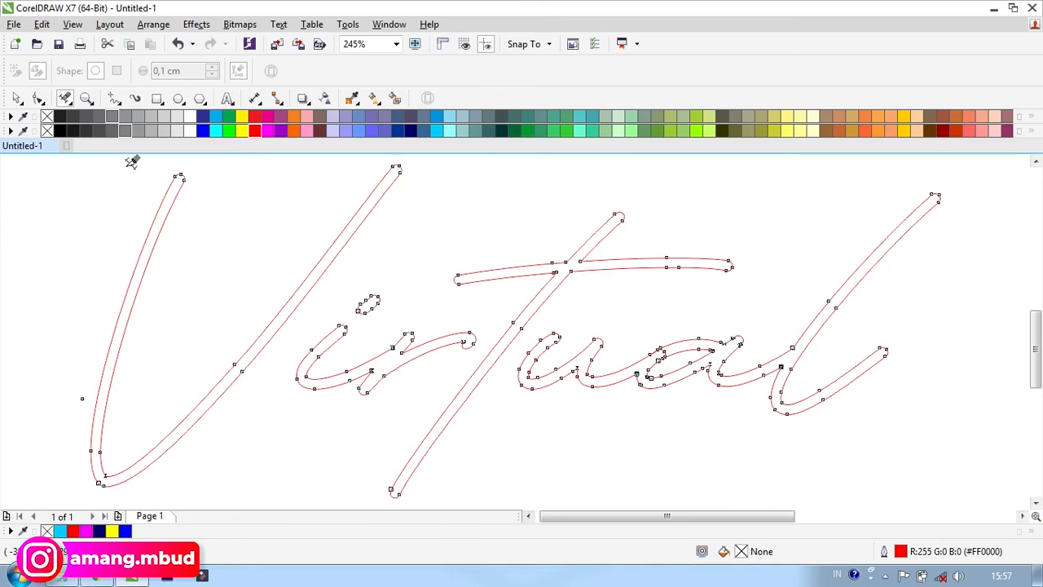
Step: Delete the leftover overlap segment where the "u" joins the "a" with Virtual Segment Delete
left_click(16, 99)
left_click(64, 229)
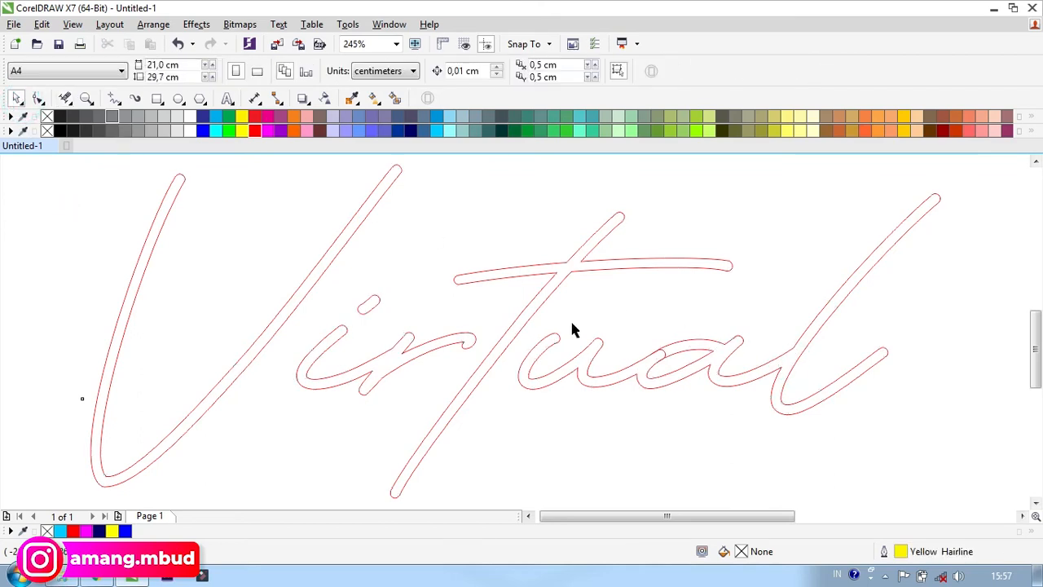
left_click(535, 310)
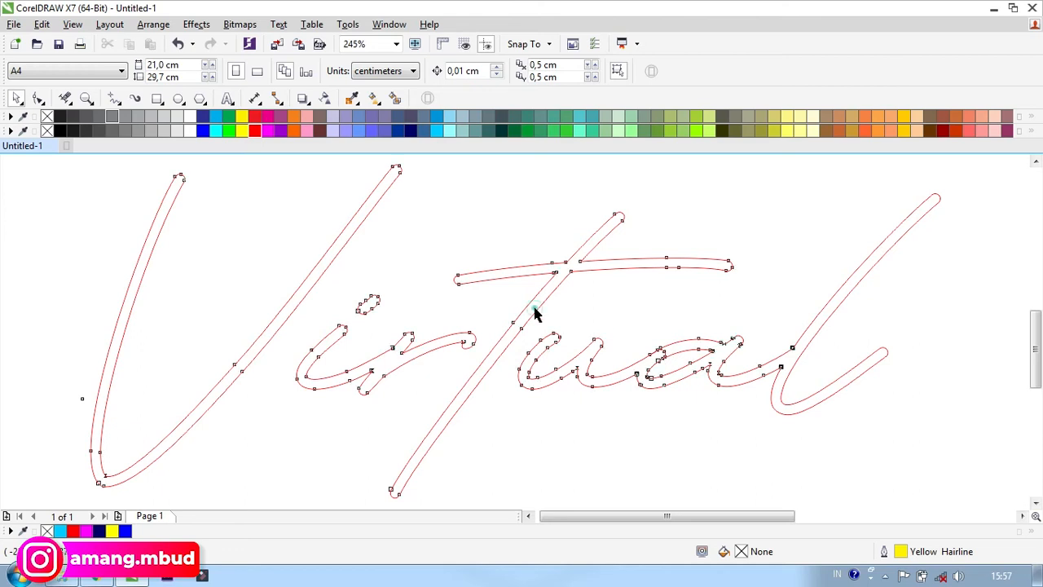
left_click(65, 98)
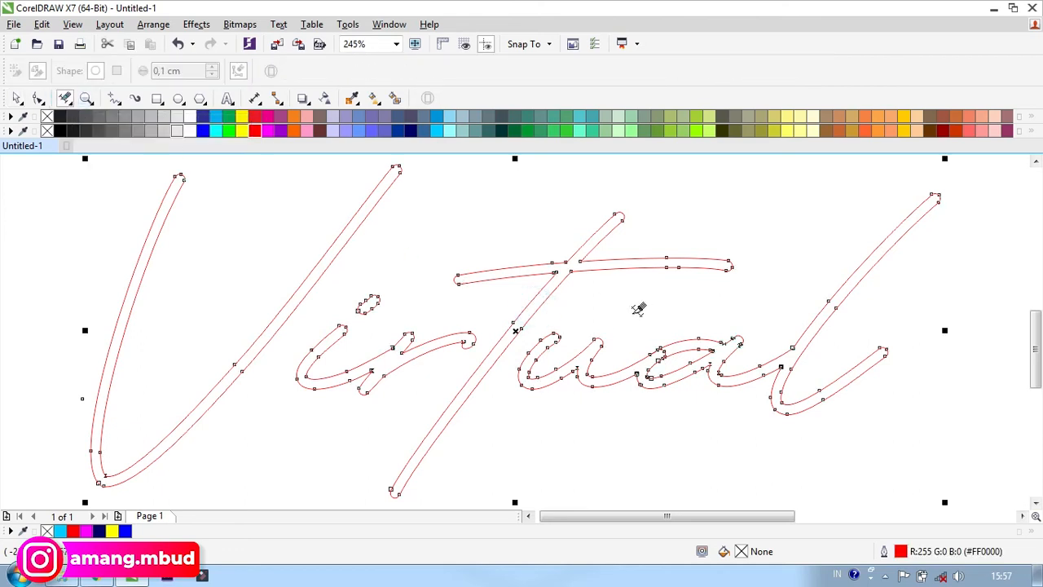
left_click(661, 349)
key("ctrl+z")
key("space")
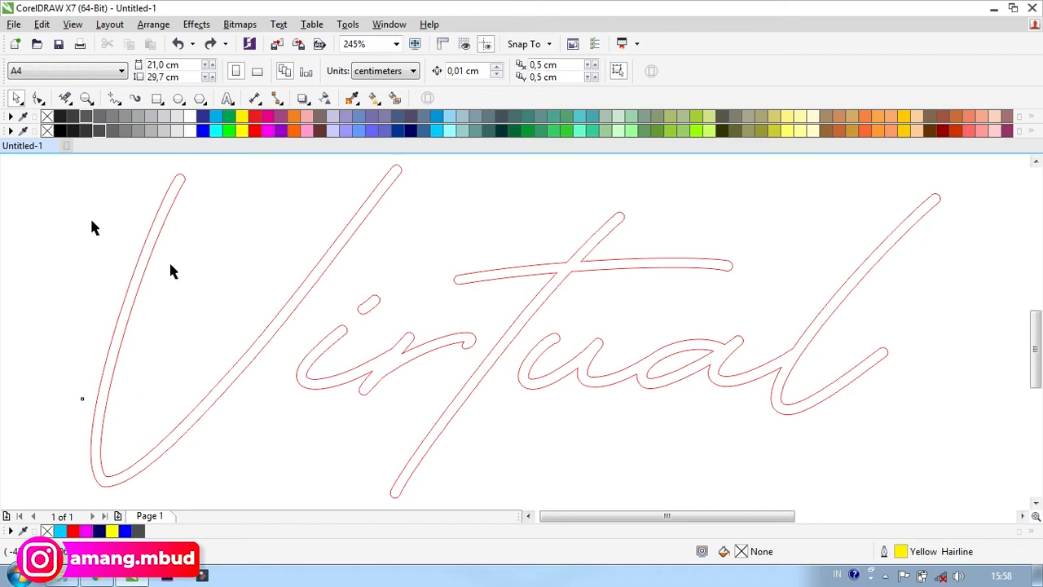
Step: Delete the "Virtual" lettering from the drawing and look through the cutting tools as far as the Eraser
left_click(143, 274)
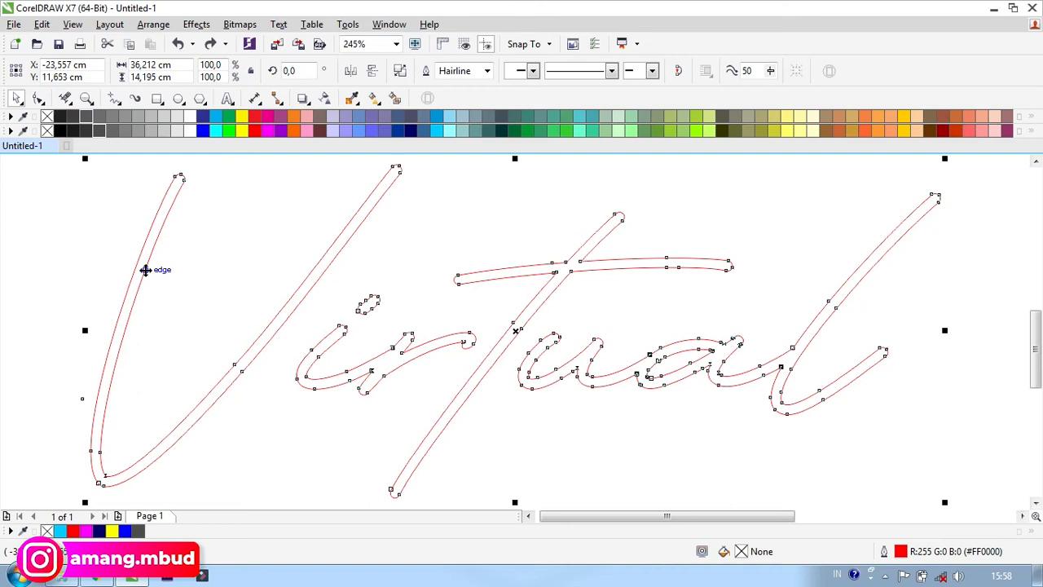
key("Delete")
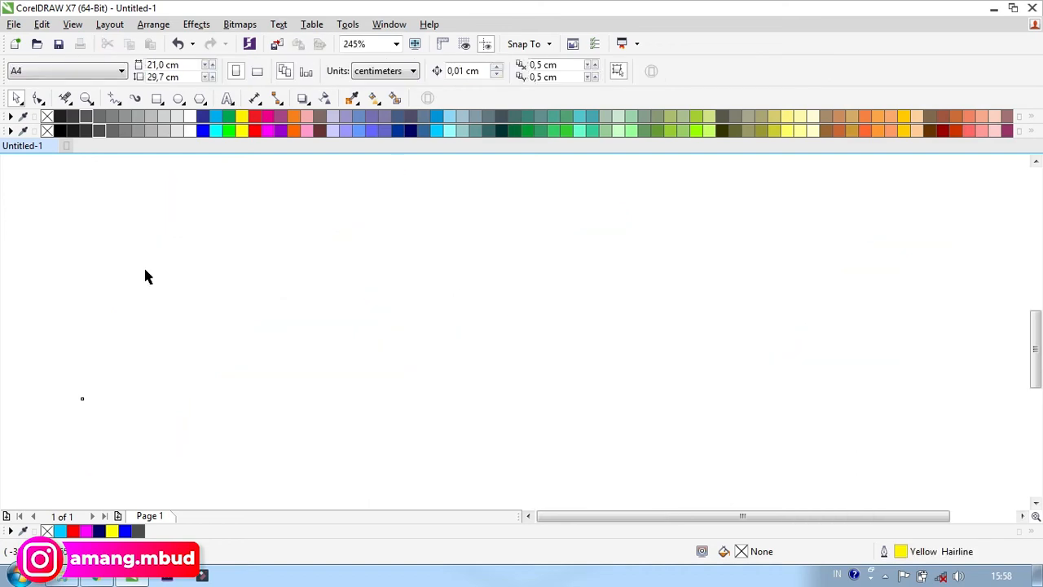
left_click(85, 220)
left_click(73, 105)
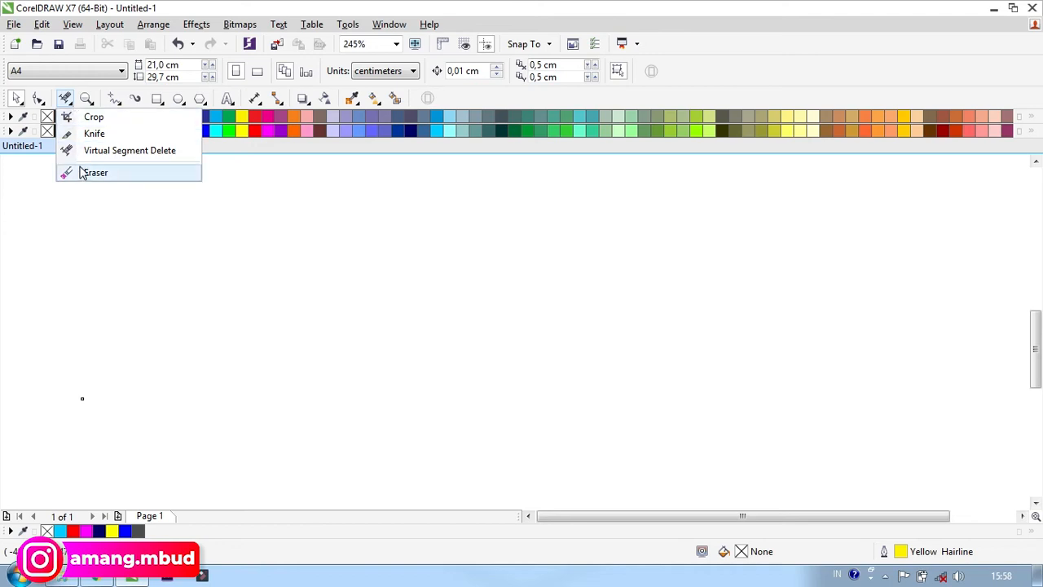
left_click(21, 104)
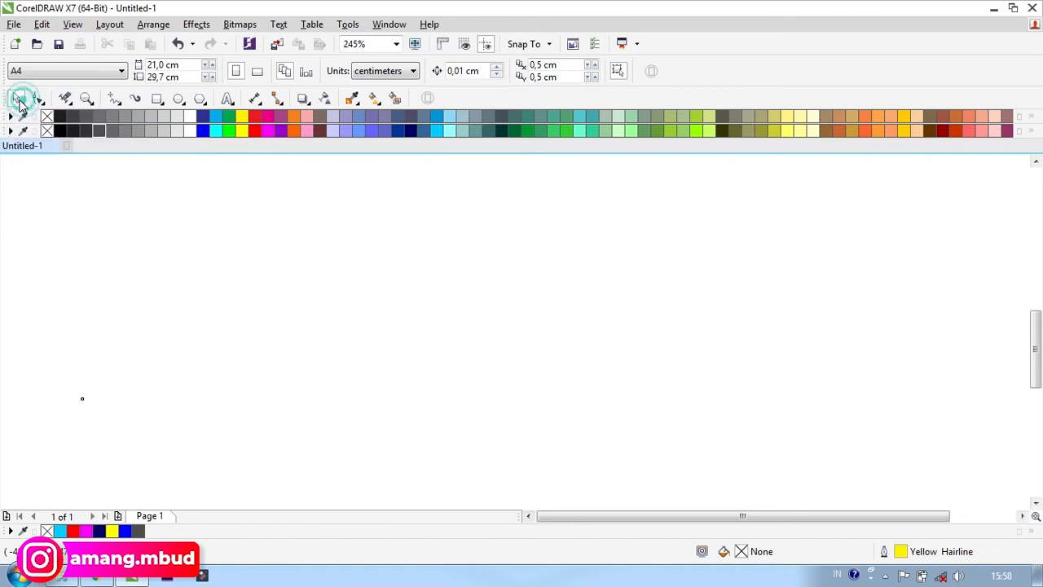
Step: Draw a circle about 6.5 cm in diameter beside the page and fill it with orange
left_click(178, 98)
left_click(329, 240)
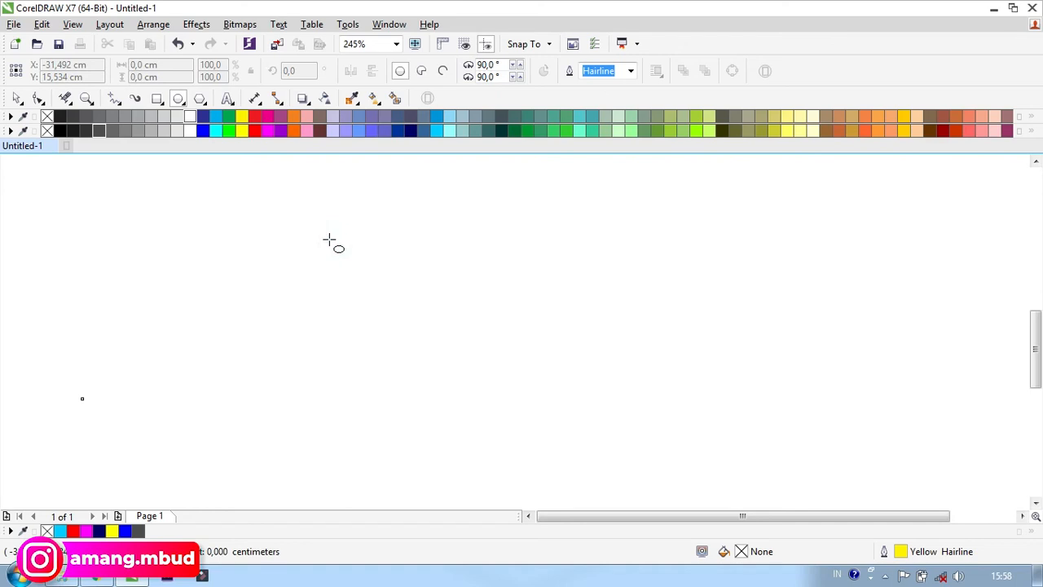
left_click_drag(330, 240, 548, 470)
key("ctrl+z")
left_click_drag(371, 258, 526, 405)
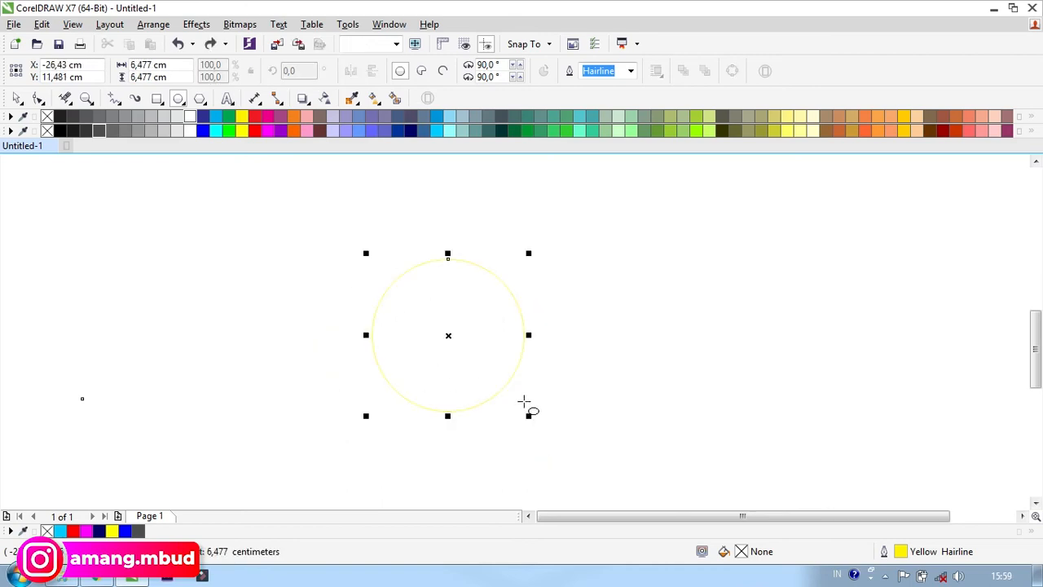
left_click(292, 131)
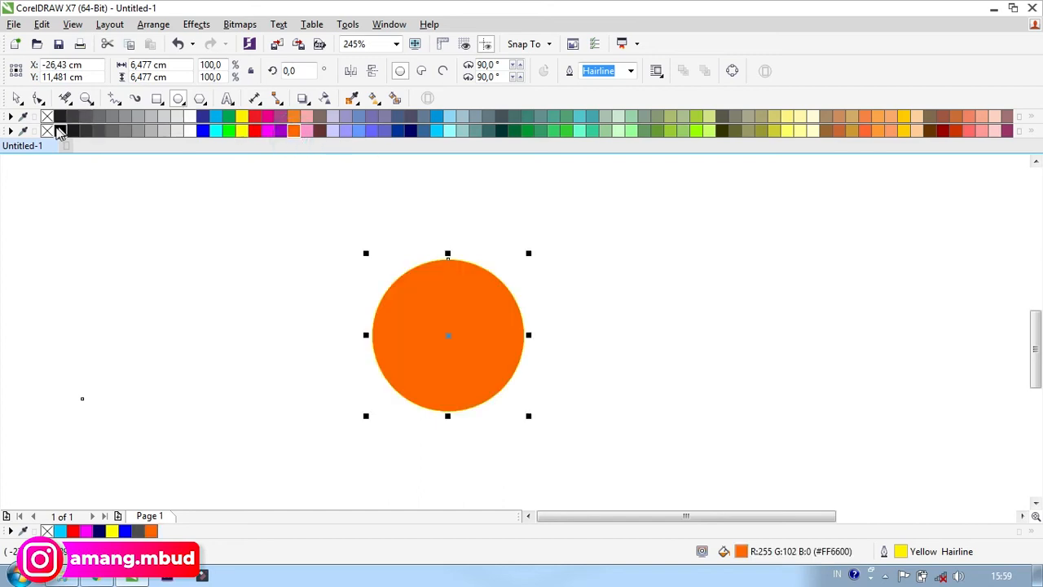